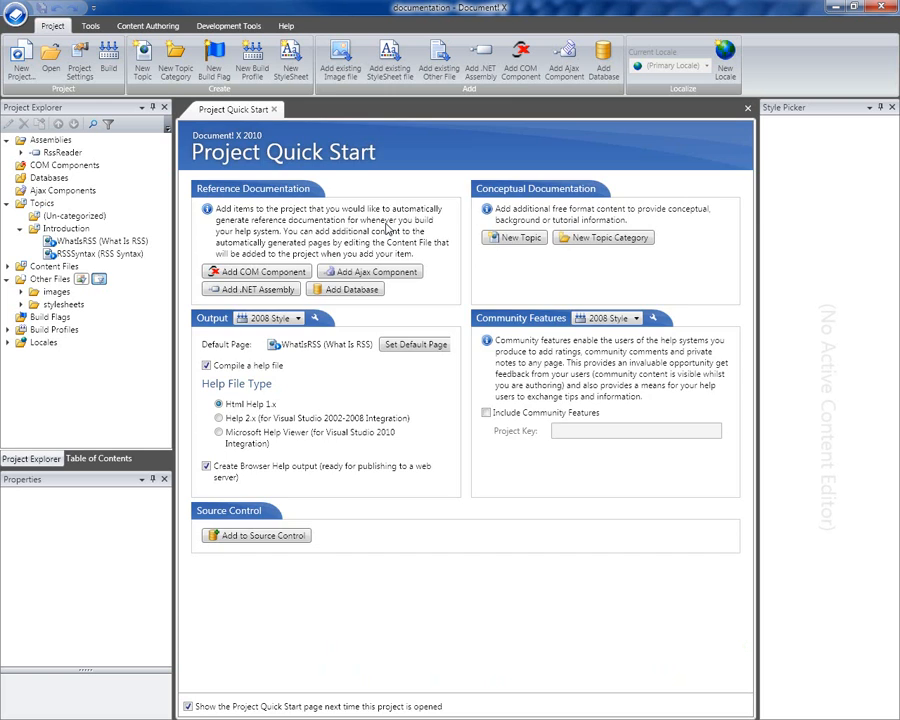
Step: Create a new topic named GettingStarted with the title Getting Started, and close its editor
key("ctrl+t")
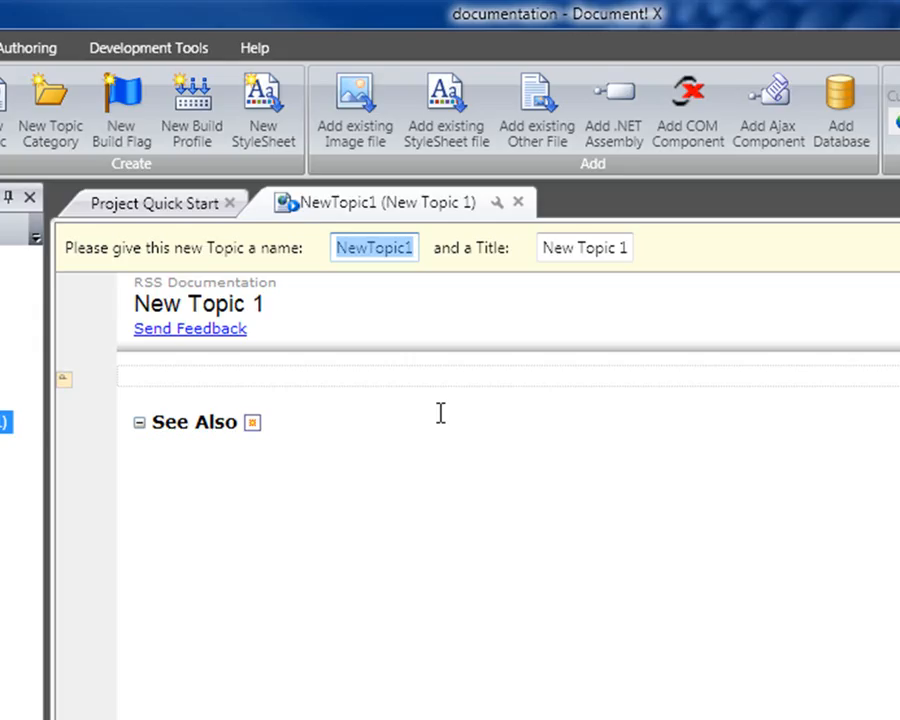
type("GettingSta")
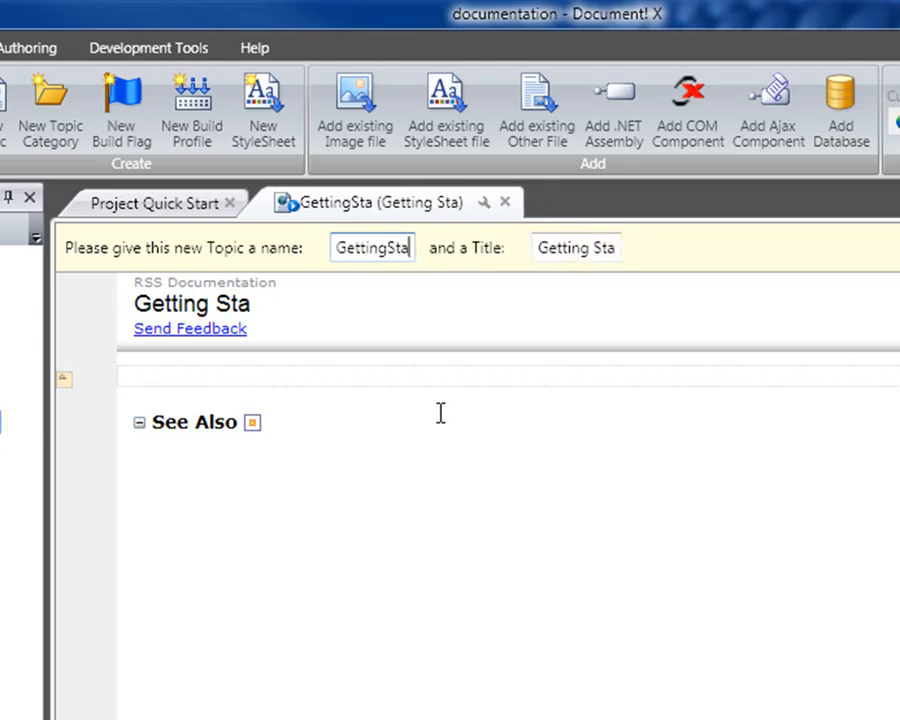
type("rted")
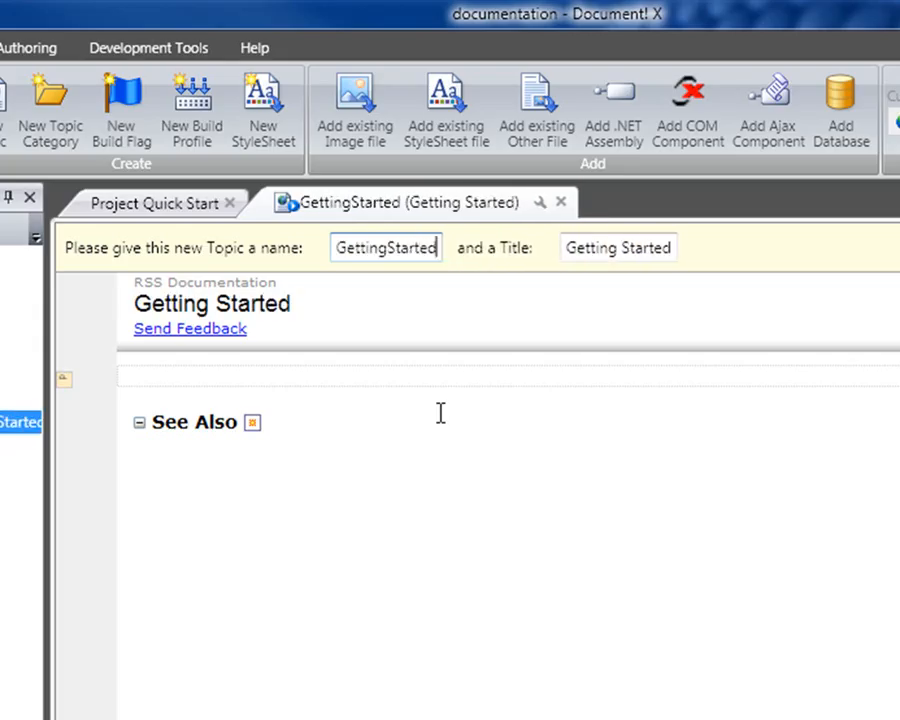
left_click(728, 375)
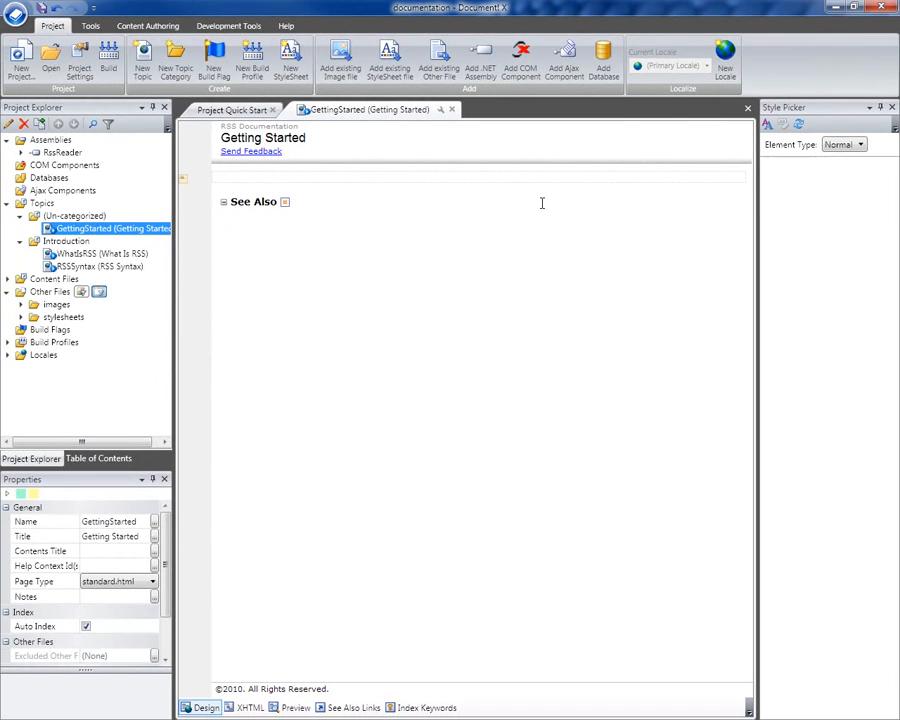
left_click(452, 110)
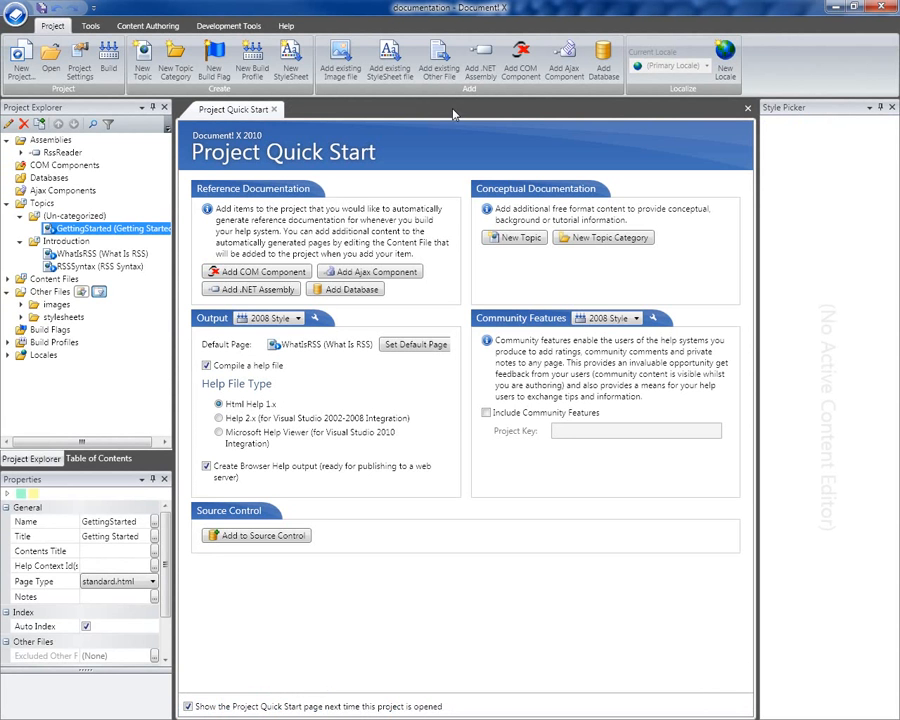
Step: Open the WhatIsRSS and RSSSyntax topics from the Introduction category for editing
left_click(75, 216)
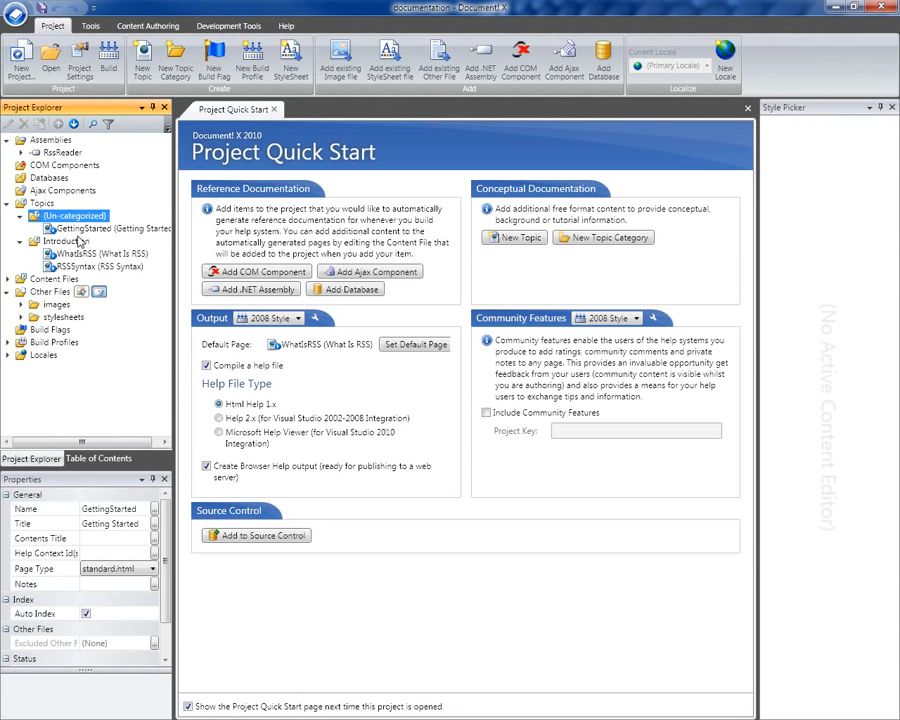
left_click(64, 242)
left_click(80, 254)
left_click(86, 267)
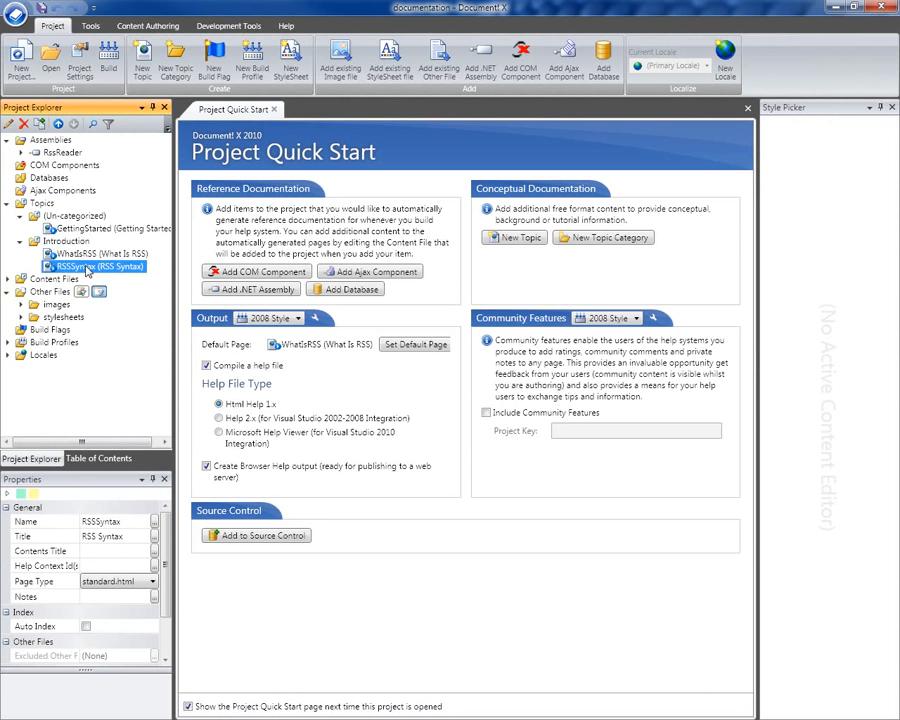
left_click(96, 255)
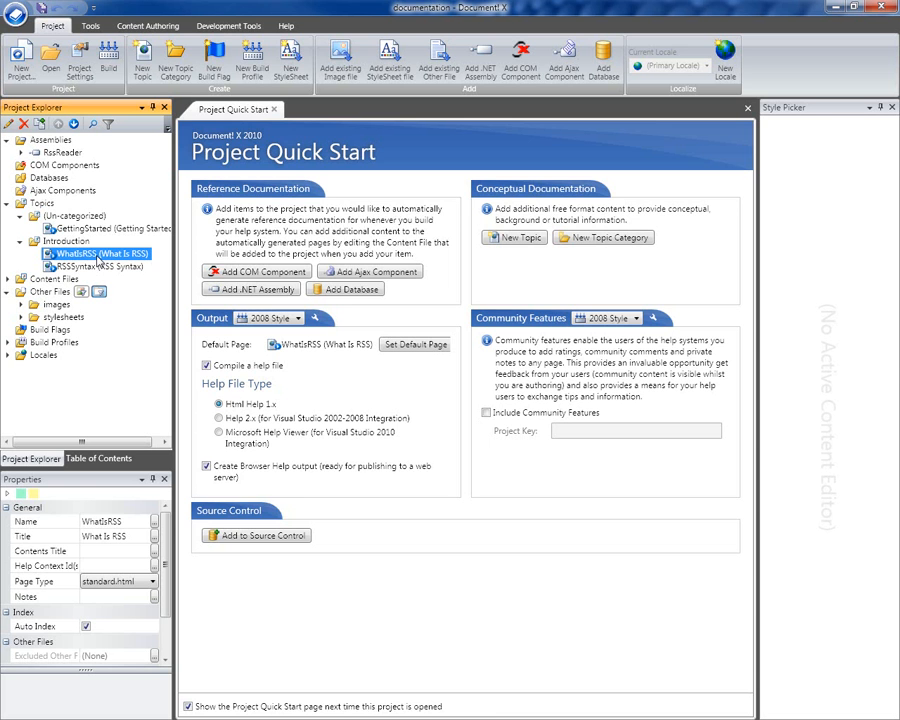
double_click(98, 255)
left_click(95, 268)
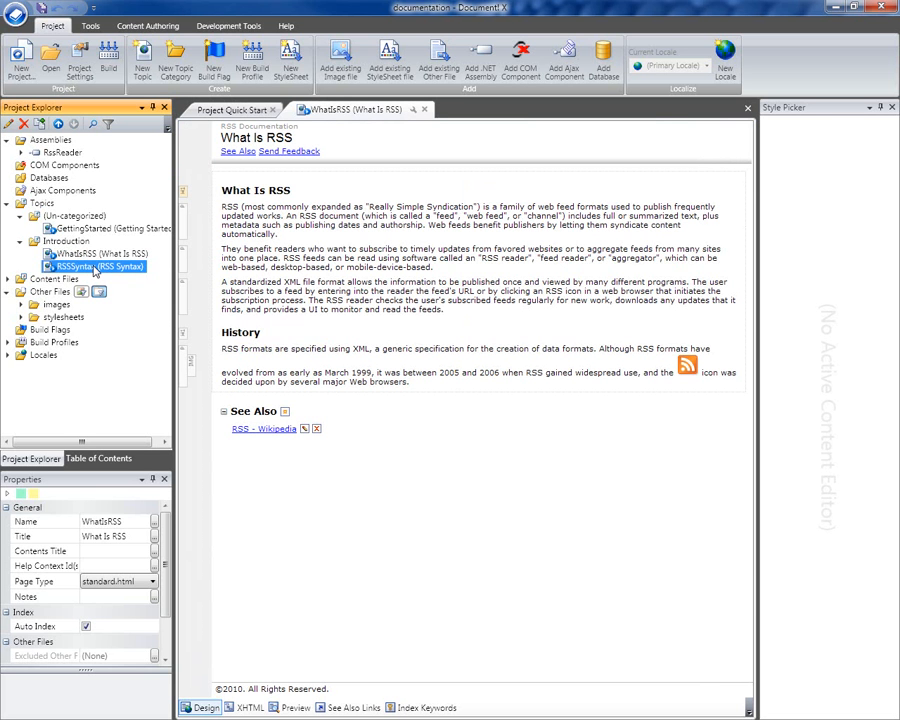
right_click(95, 268)
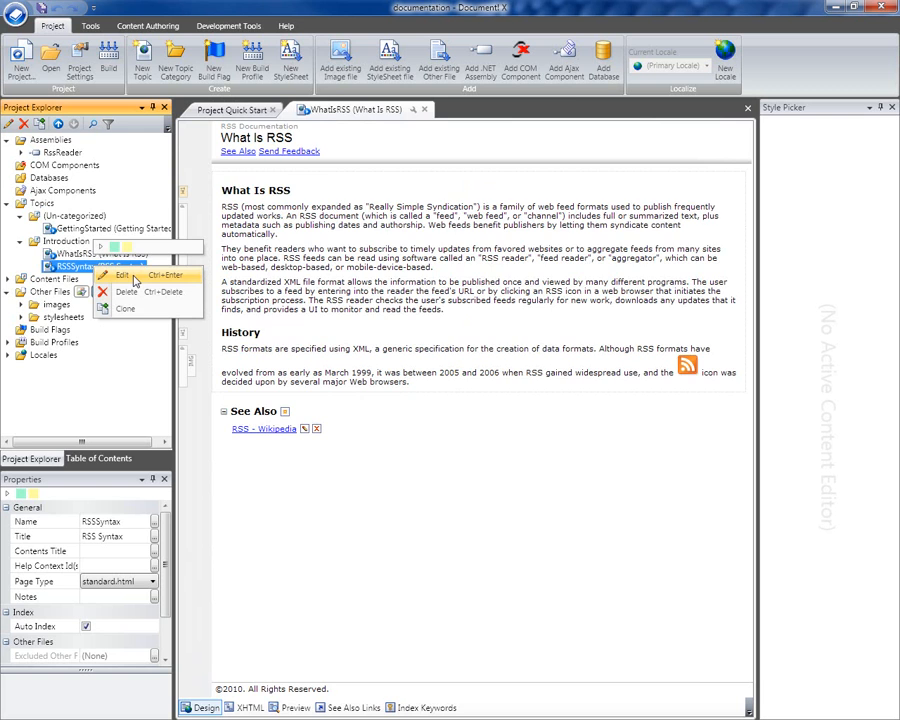
left_click(135, 279)
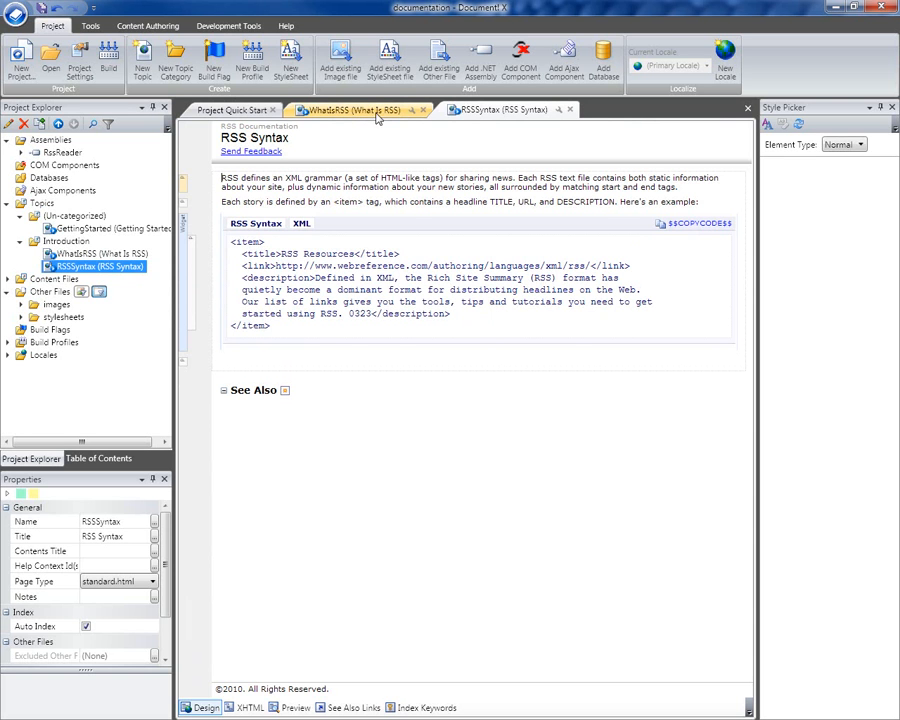
Step: Switch back and forth between the open WhatIsRSS and RSSSyntax topics to view their content
left_click(355, 111)
left_click(488, 112)
left_click(315, 110)
left_click(537, 116)
left_click(380, 110)
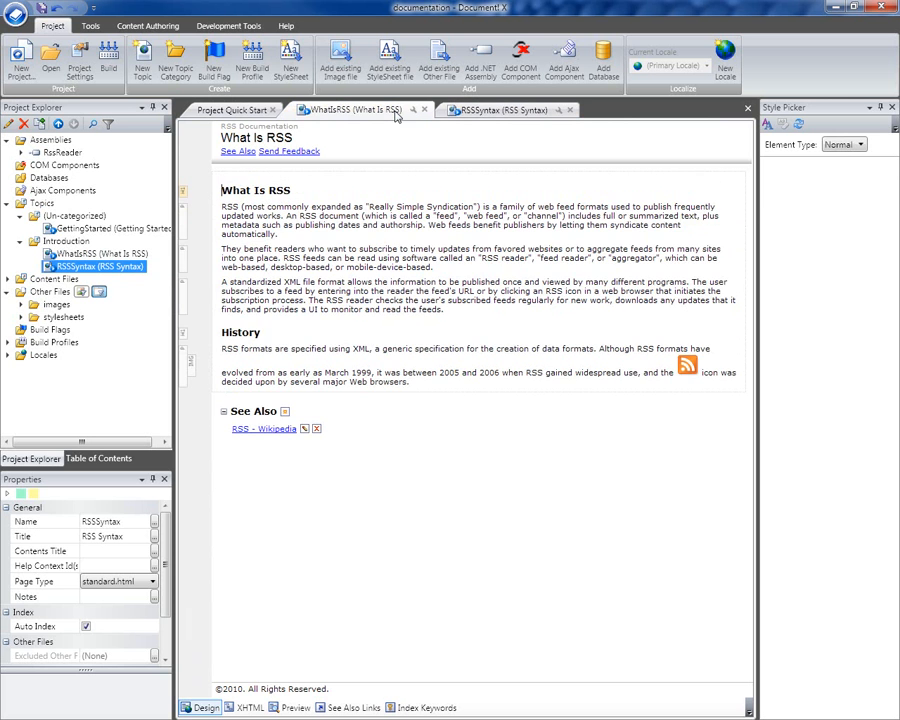
left_click(488, 113)
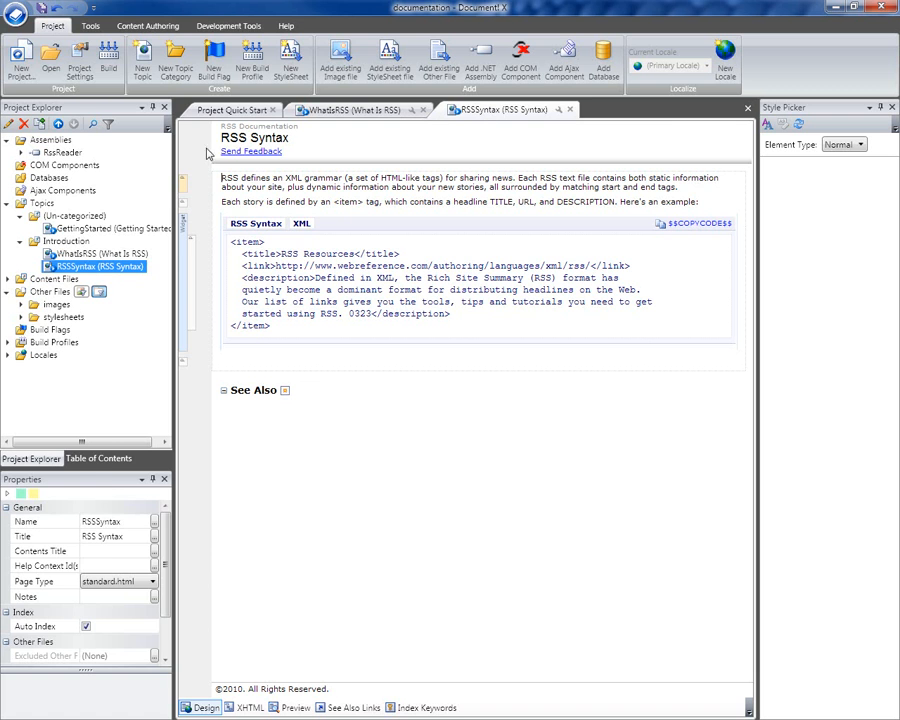
Step: Narrow the Project Explorer and show RSSSyntax beside WhatIsRSS in a new vertical tab group of about equal width
left_click_drag(174, 162, 128, 163)
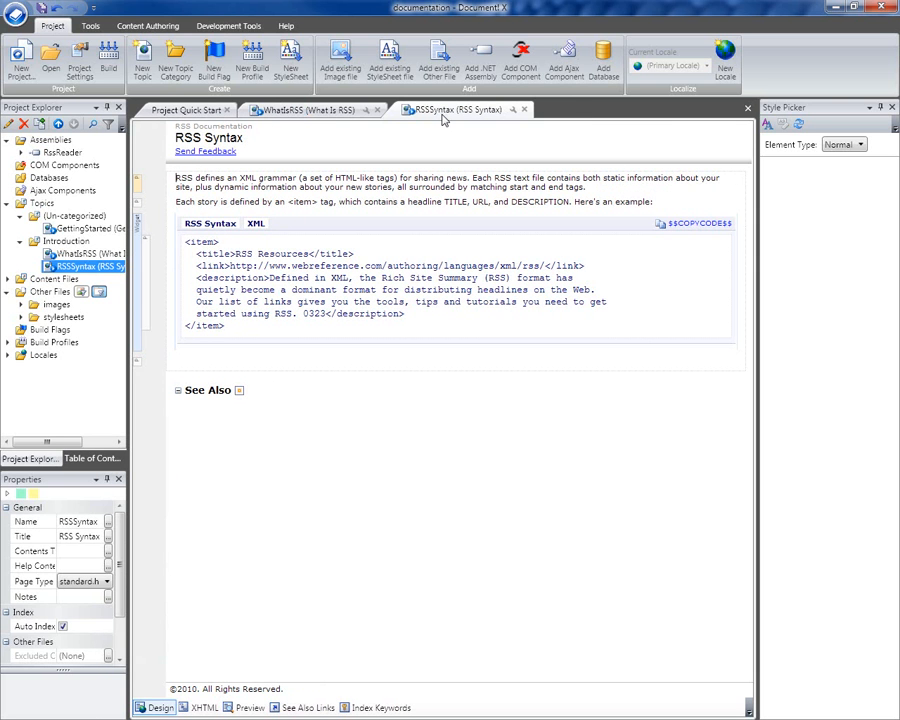
right_click(446, 113)
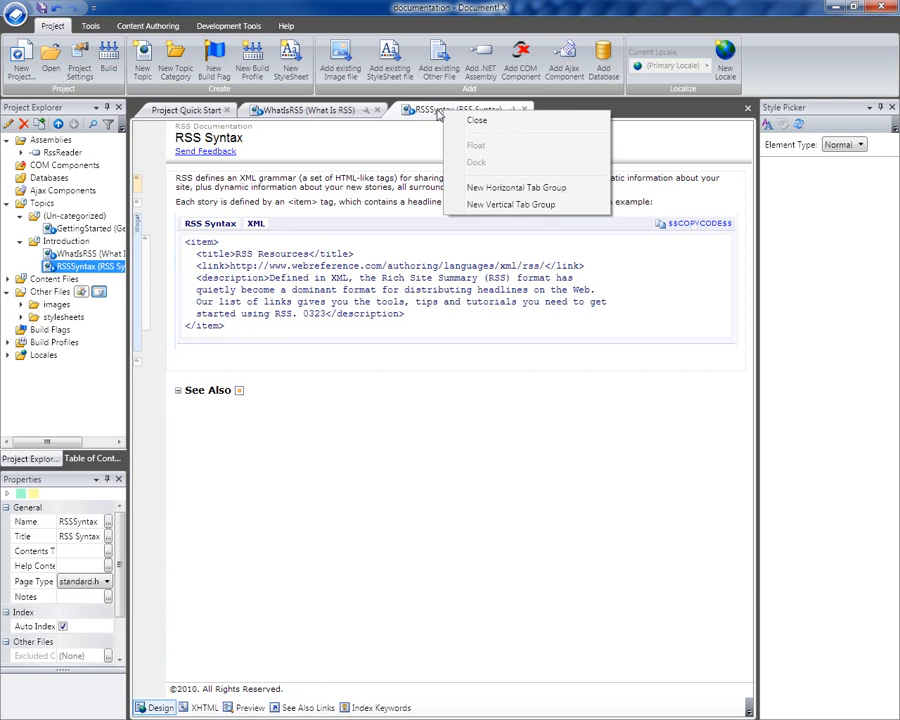
left_click(504, 205)
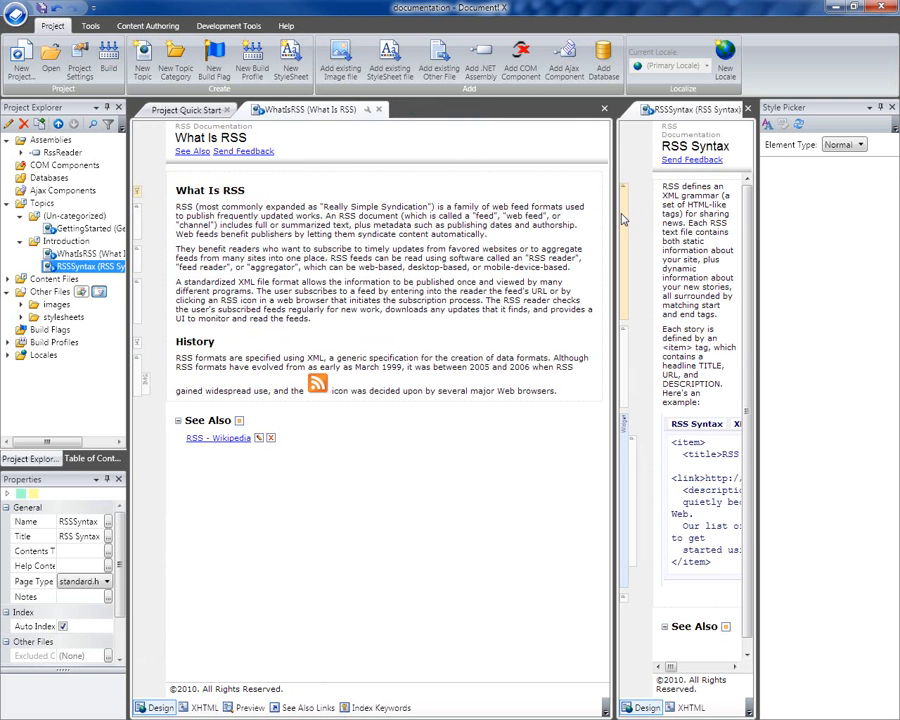
left_click_drag(616, 214, 441, 216)
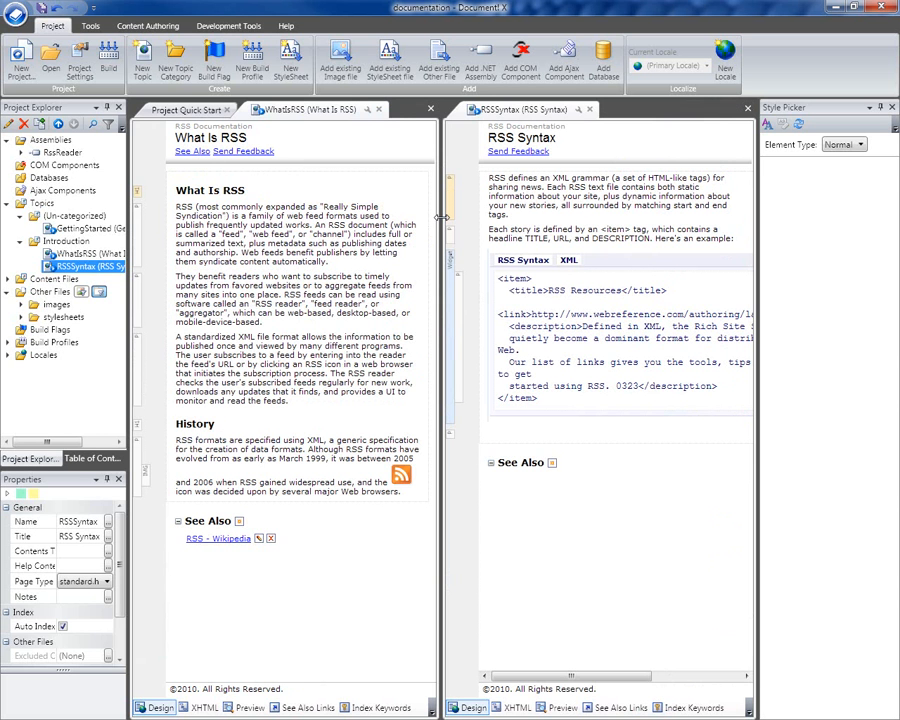
Step: Try the WhatIsRSS topic in a new horizontal tab group, and move it back to the previous group
right_click(299, 113)
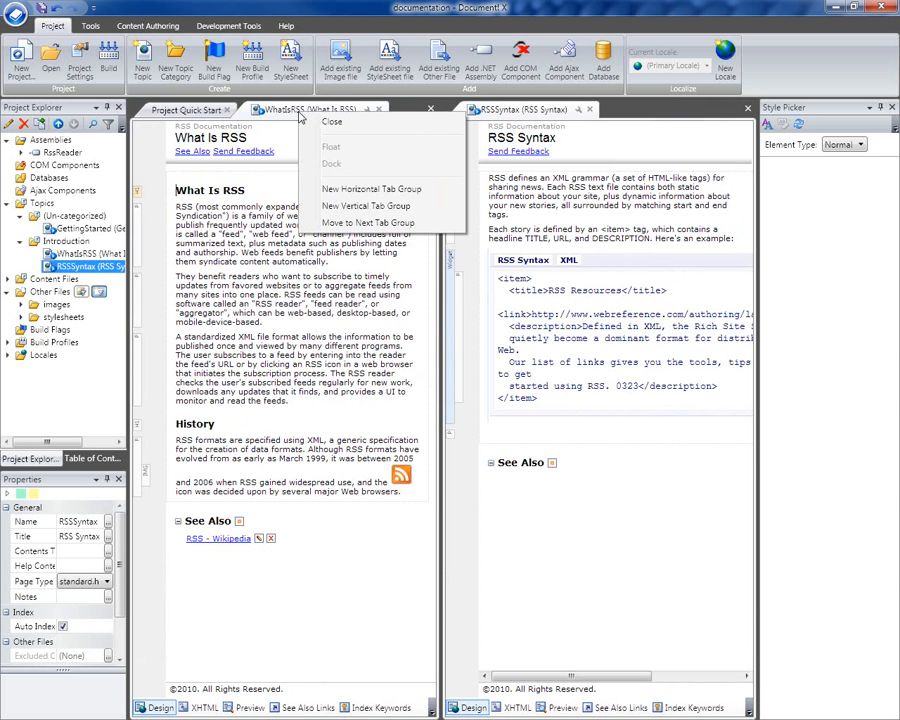
left_click(362, 189)
left_click_drag(283, 576, 308, 436)
right_click(230, 447)
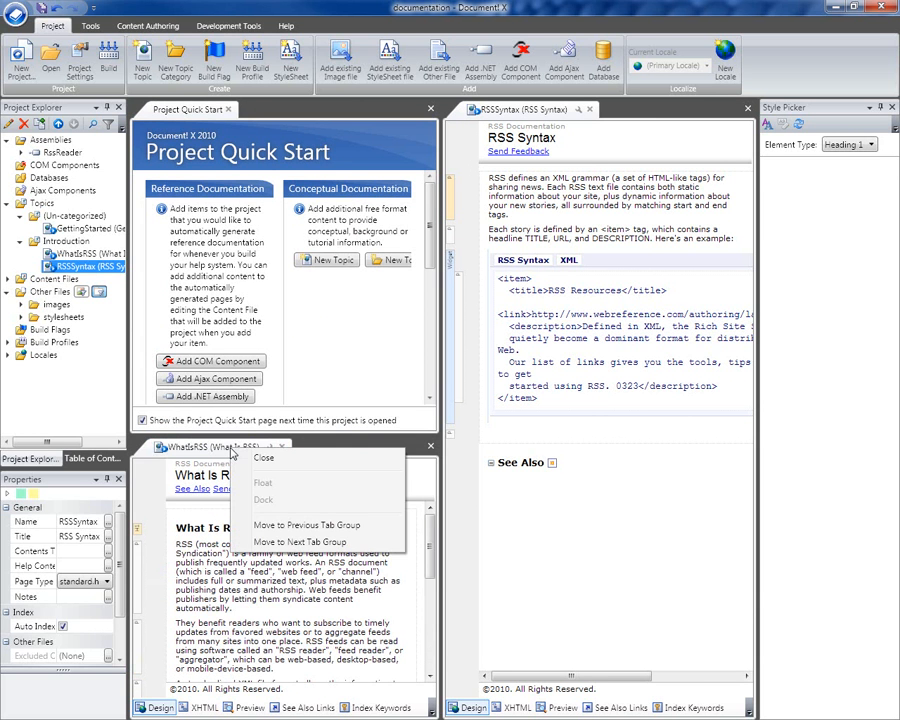
left_click(310, 524)
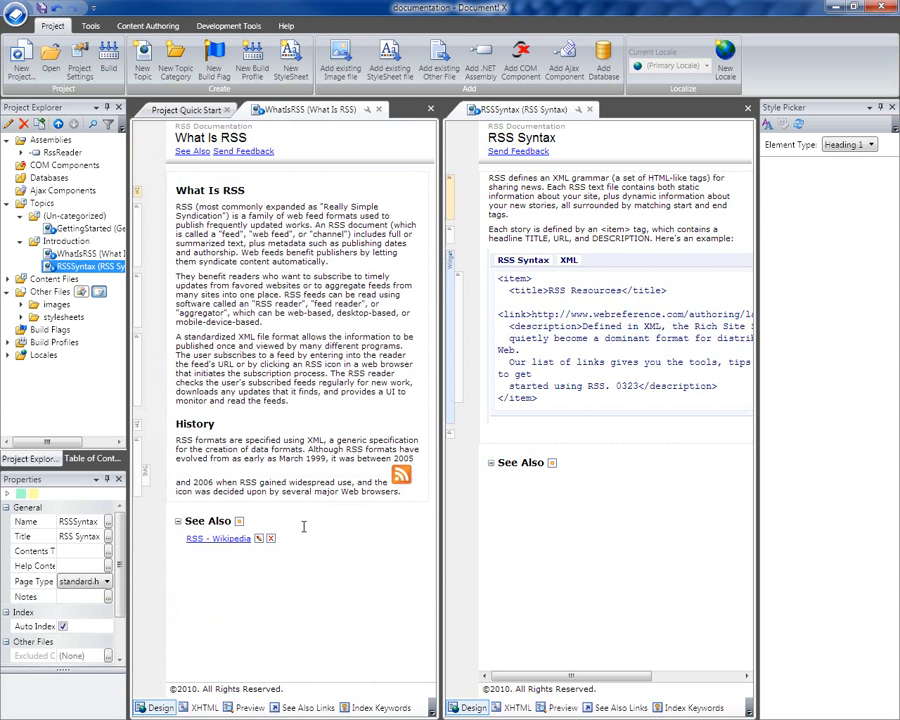
Step: Copy the first body paragraph of What Is RSS into the RSS Syntax topic as a new paragraph after its opening one
left_click(283, 218)
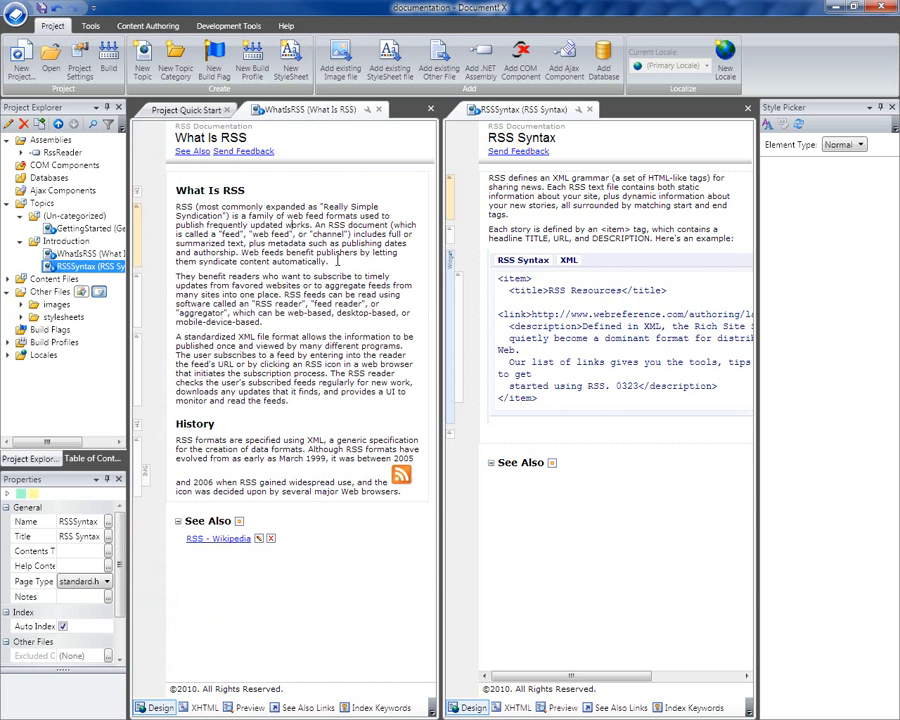
left_click_drag(338, 262, 163, 213)
key("ctrl+c")
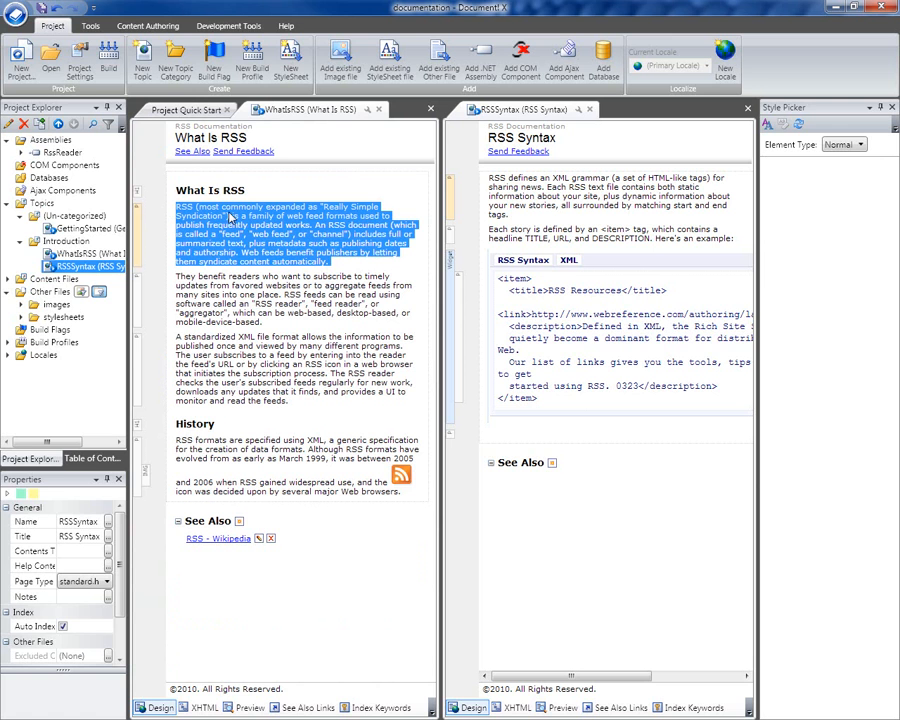
left_click(562, 213)
key("Return")
key("ctrl+v")
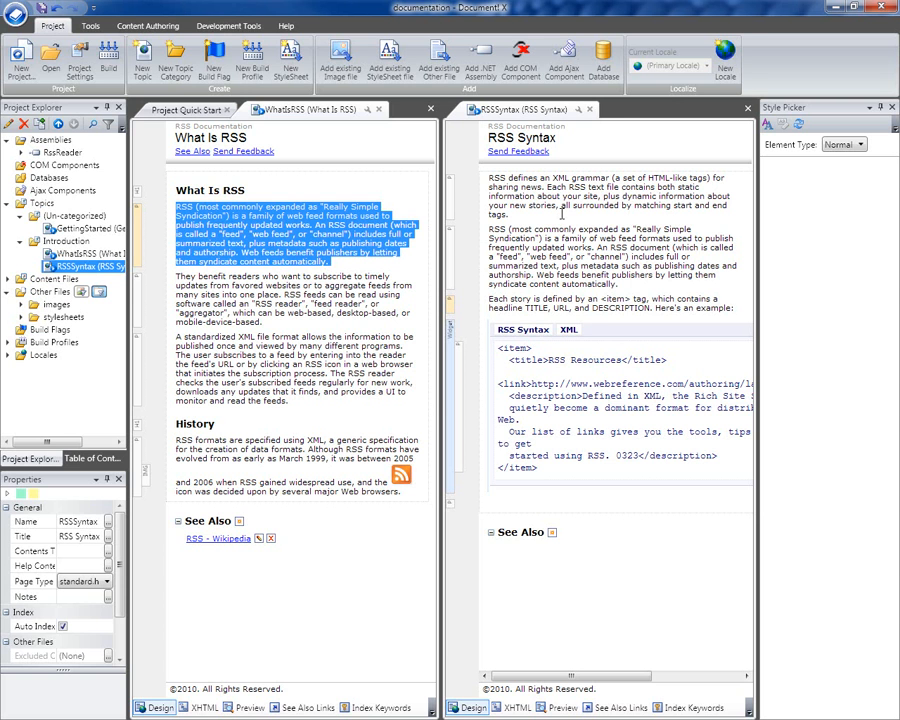
Step: Close both open topics and reopen WhatIsRSS for editing
left_click(590, 110)
left_click(379, 110)
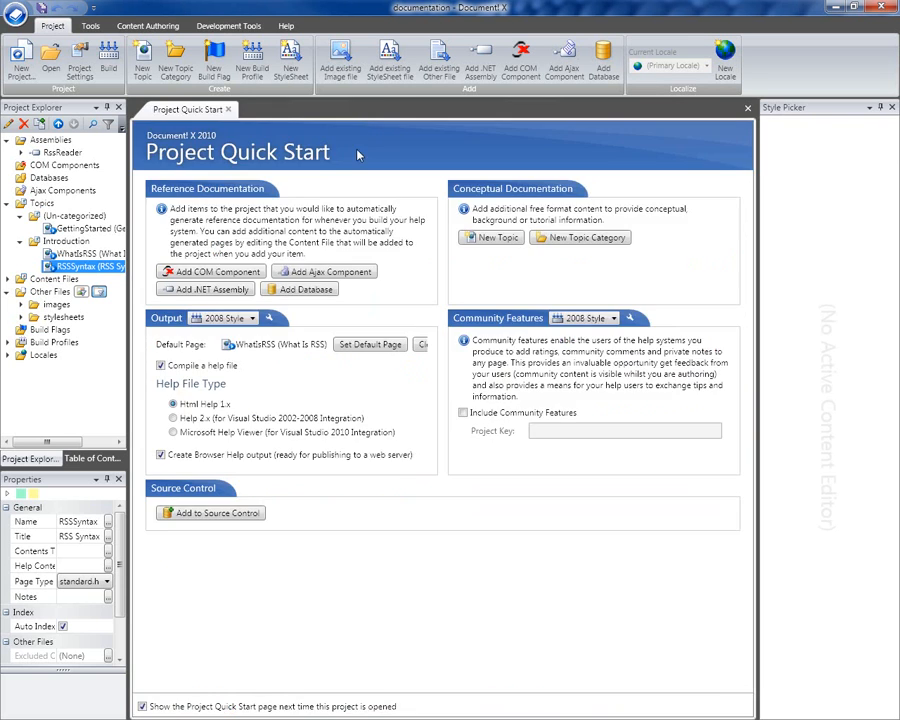
left_click(75, 256)
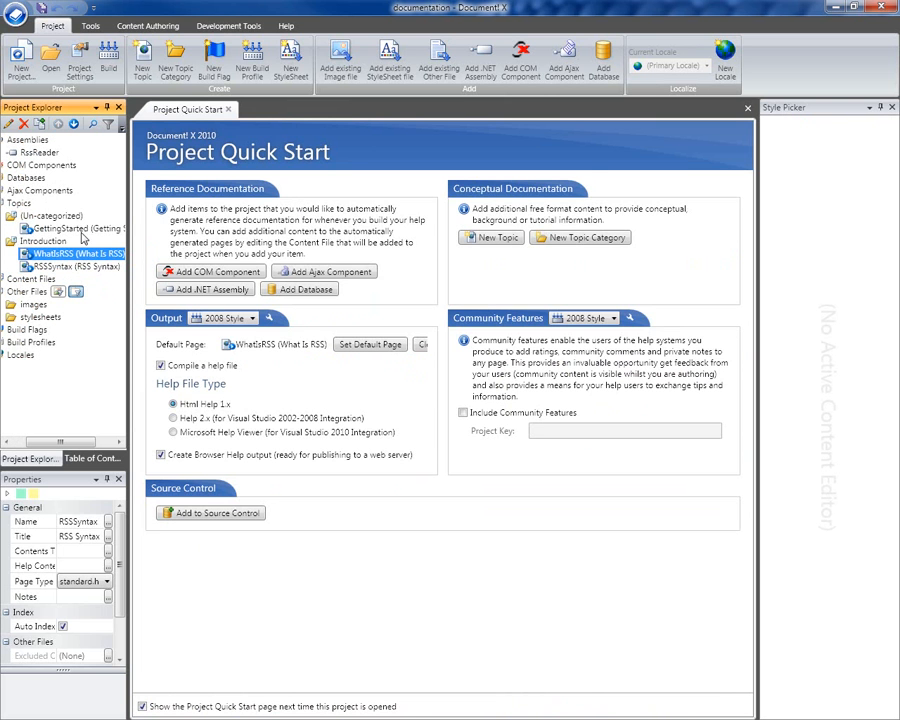
right_click(82, 255)
left_click(117, 264)
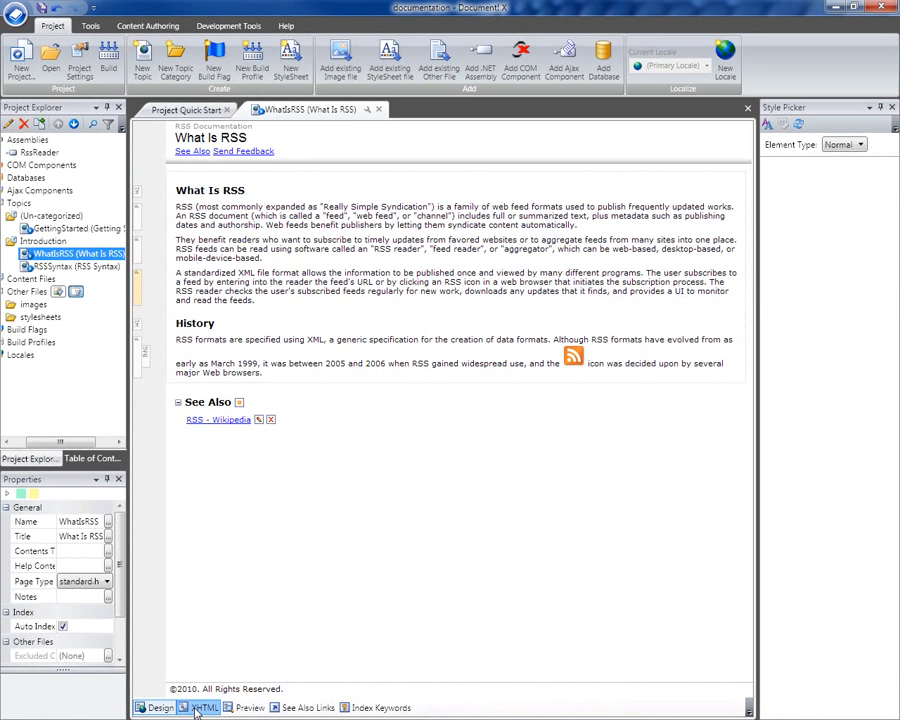
Step: In the XHTML source of WhatIsRSS, add <p>New Paragraph</p> after the first body paragraph
left_click(250, 700)
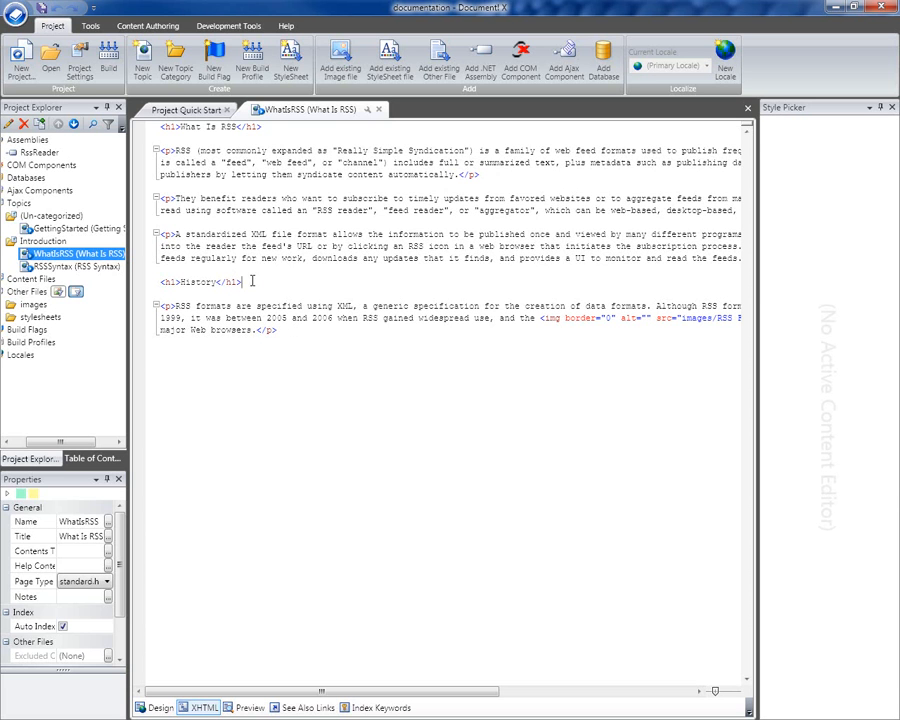
left_click(172, 152)
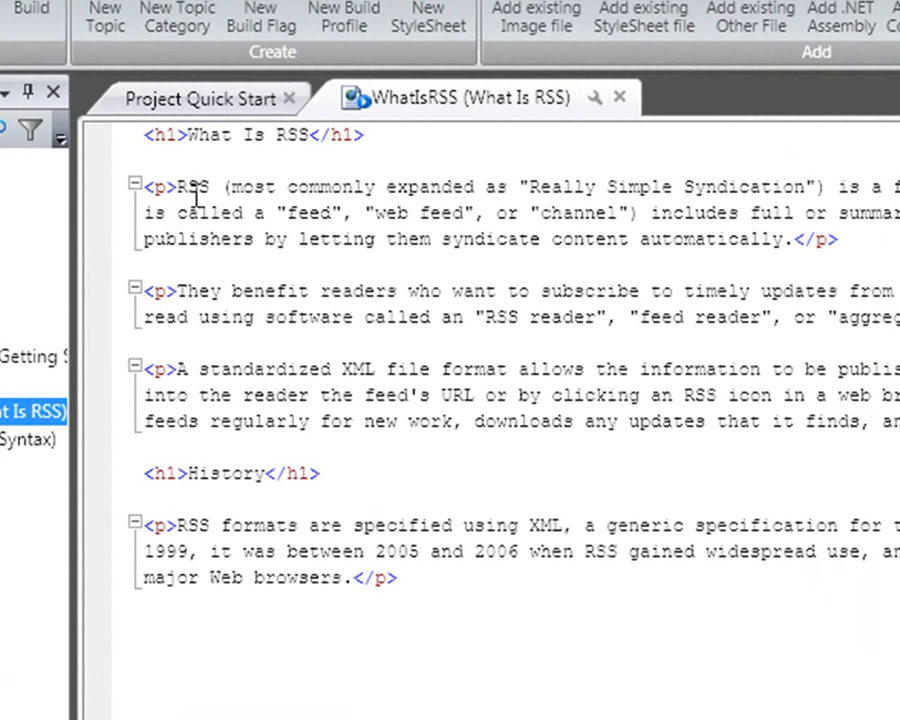
left_click(895, 240)
key("Return")
key("Return")
type("<p>New Paragraph</p>")
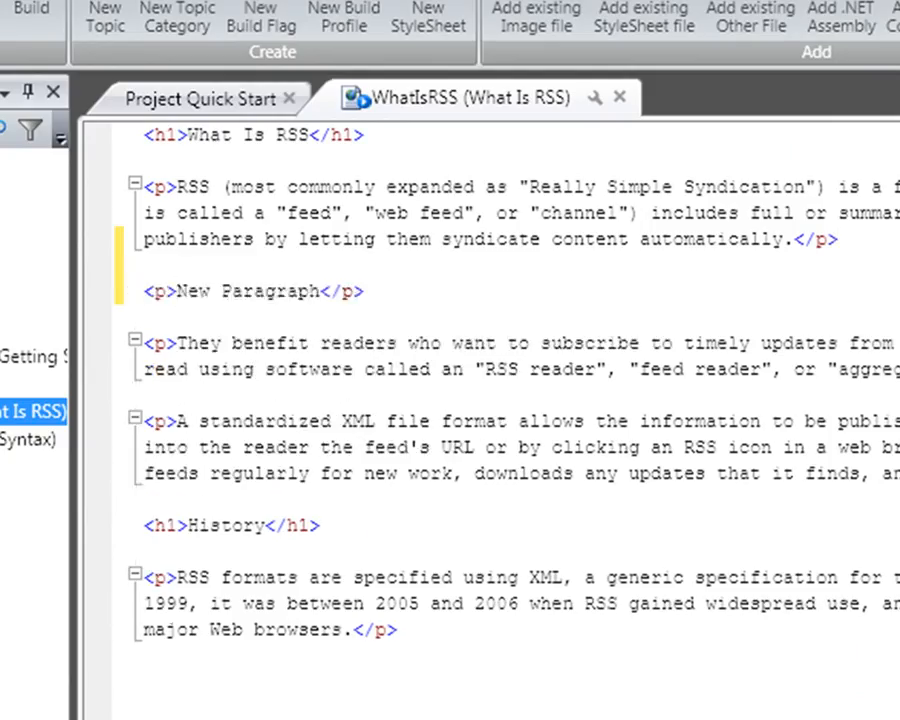
Step: Check the added paragraph in the Design view of WhatIsRSS and preview the page
key("shift+F7")
left_click_drag(315, 381, 165, 378)
left_click(302, 307)
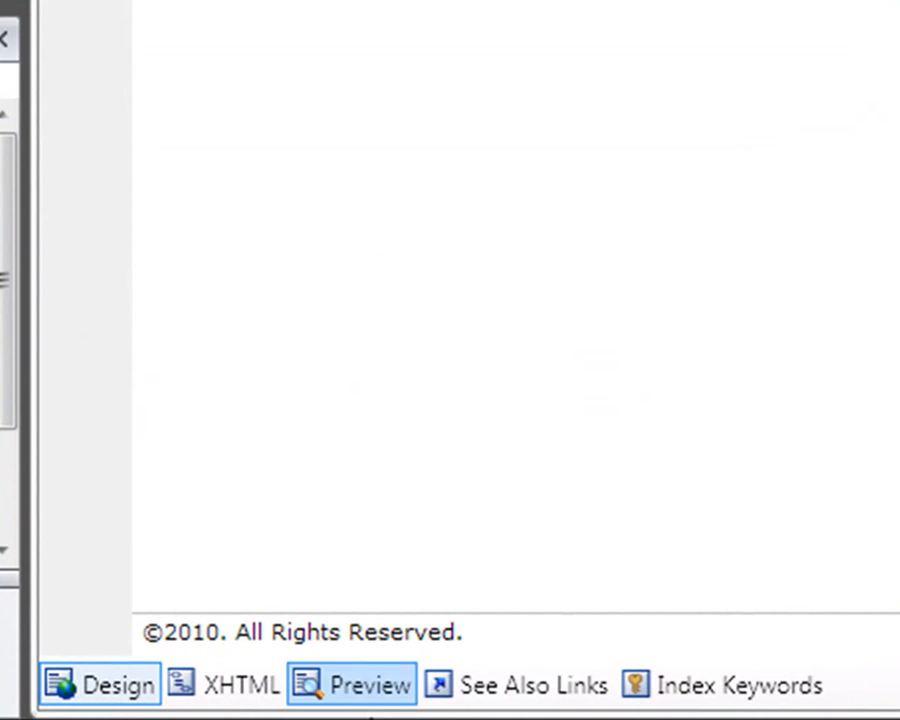
left_click(374, 695)
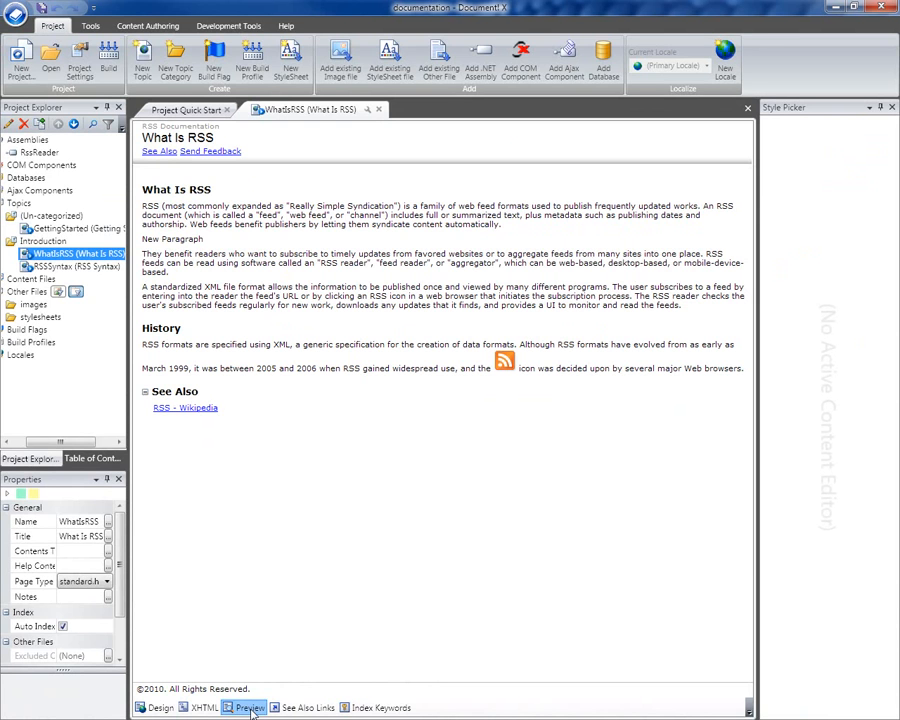
Step: Return to the Design view and delete the "New Paragraph" text, leaving the paragraph empty
left_click(152, 707)
left_click(249, 239)
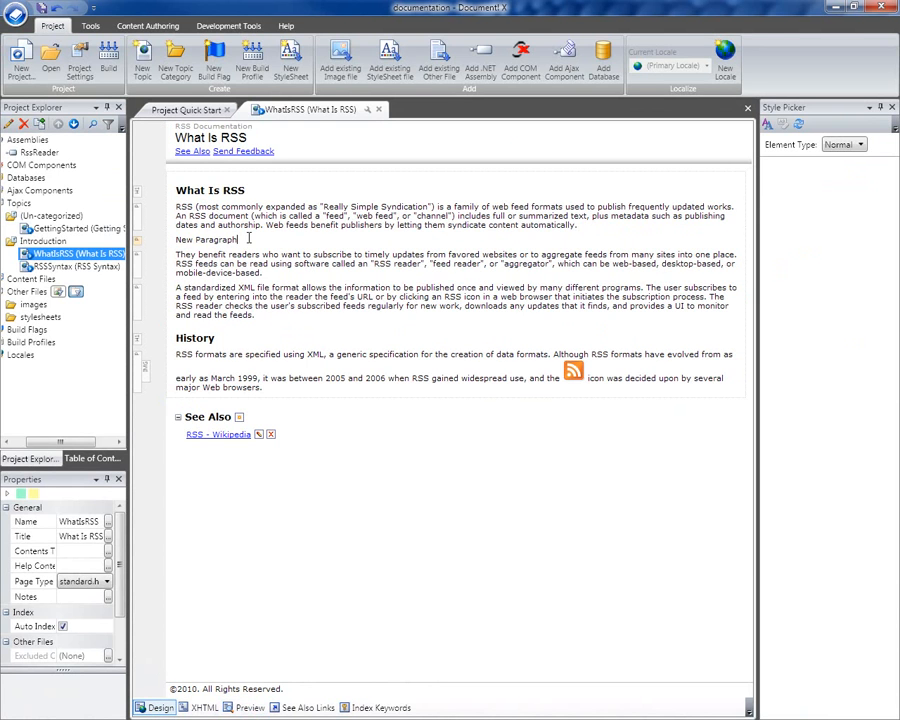
triple_click(249, 238)
key("BackSpace")
Step: Insert a Note Box widget at the empty paragraph, add a blank line after its placeholder text, and preview the page
left_click(147, 26)
left_click(390, 66)
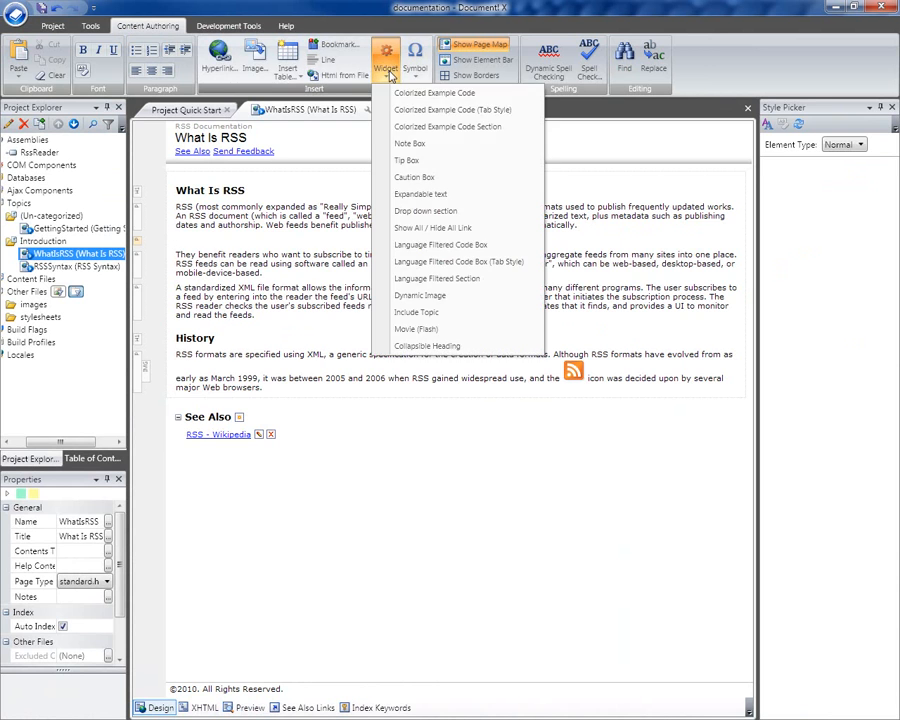
left_click(408, 141)
left_click(363, 246)
key("Return")
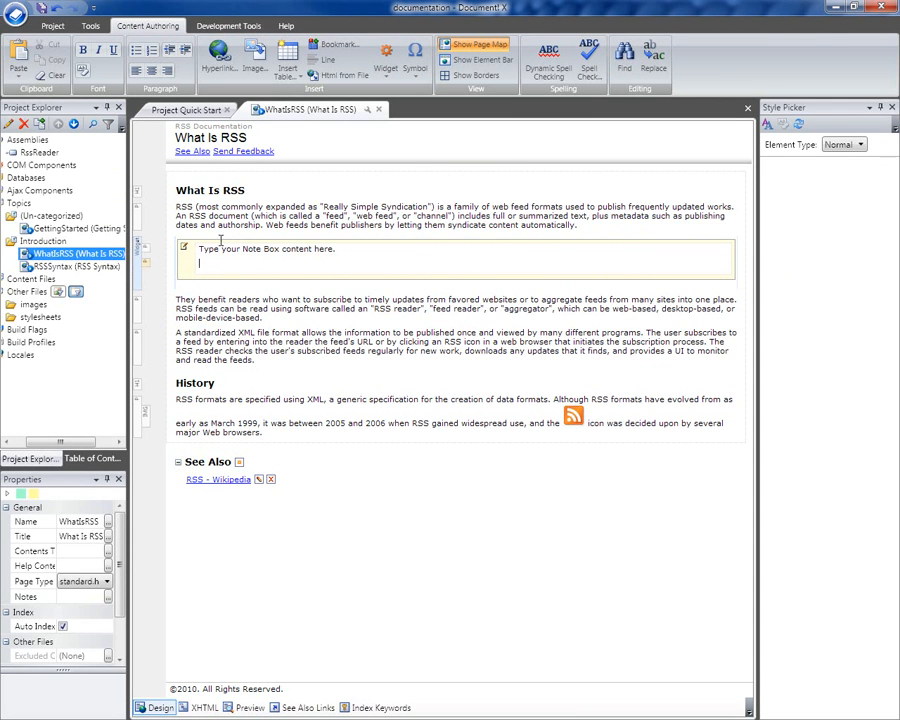
left_click(242, 707)
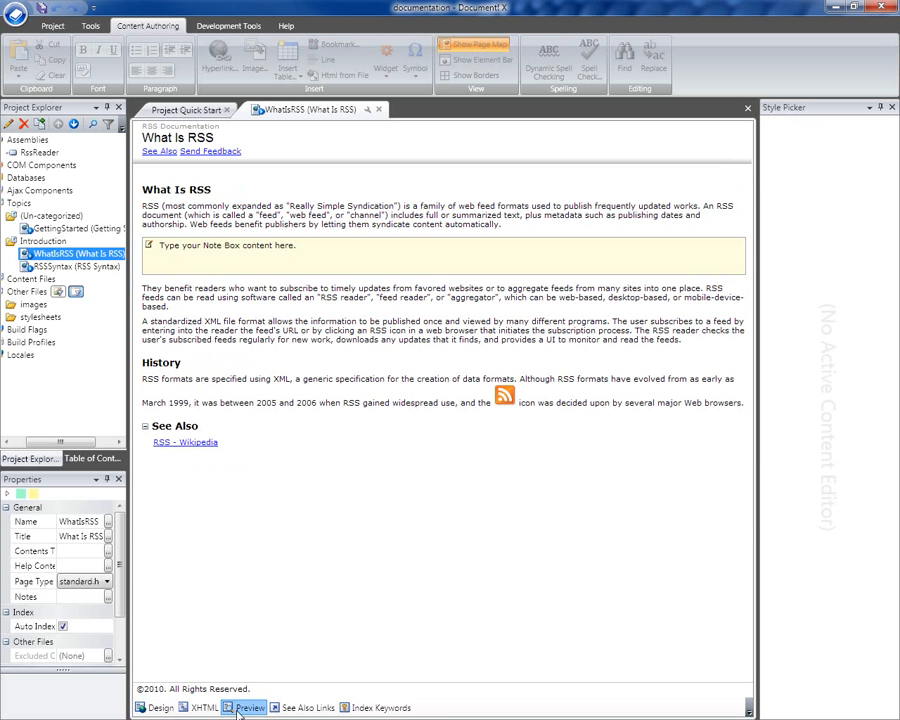
Step: Add a See Also link from WhatIsRSS to the RSSSyntax topic in Introduction, and check it in the Design view
left_click(155, 707)
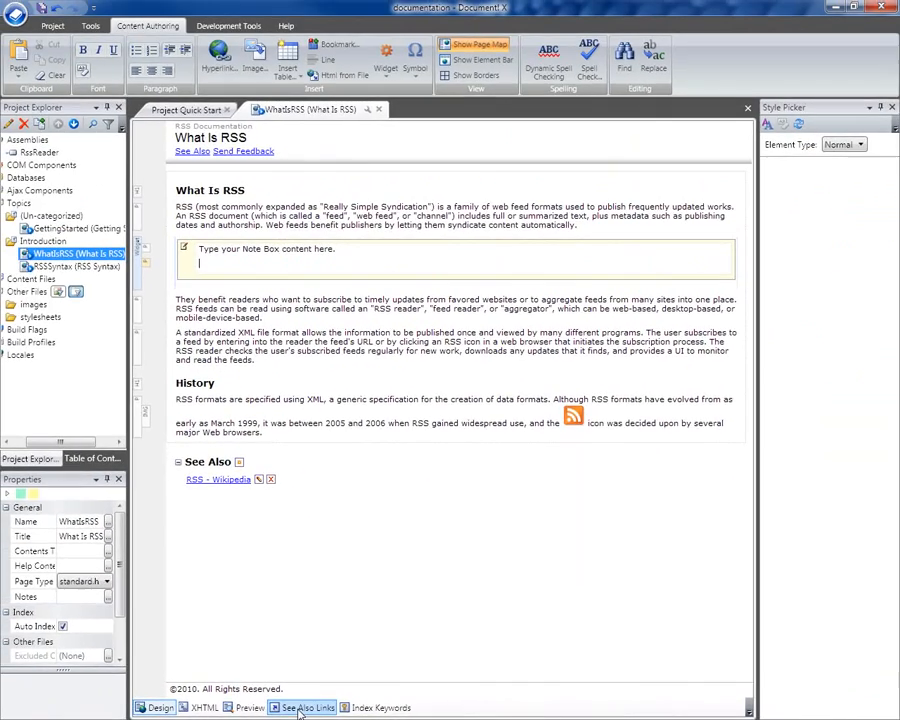
left_click(298, 708)
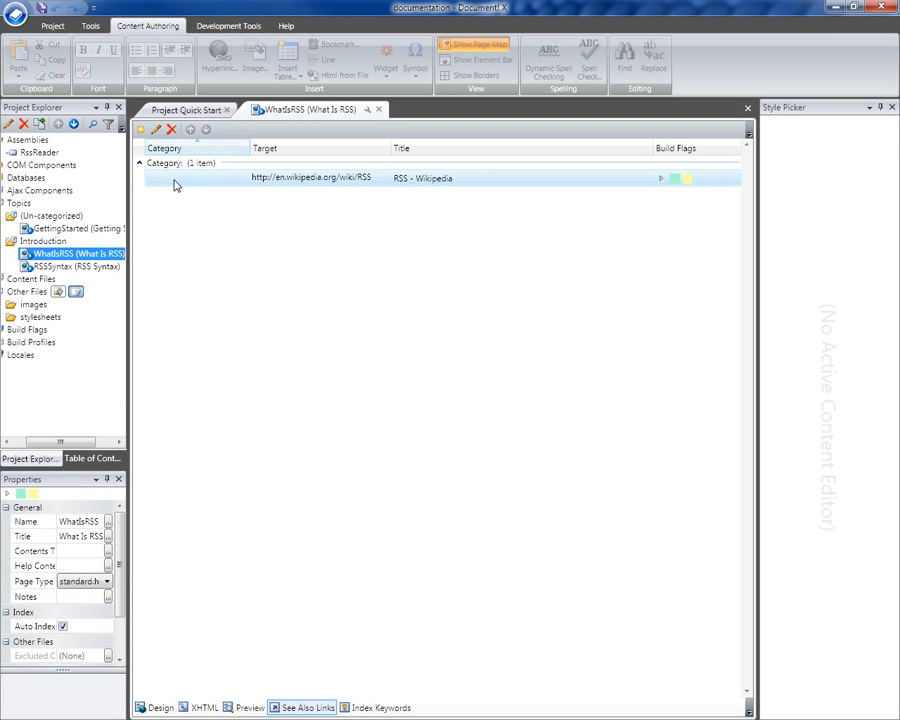
left_click(141, 129)
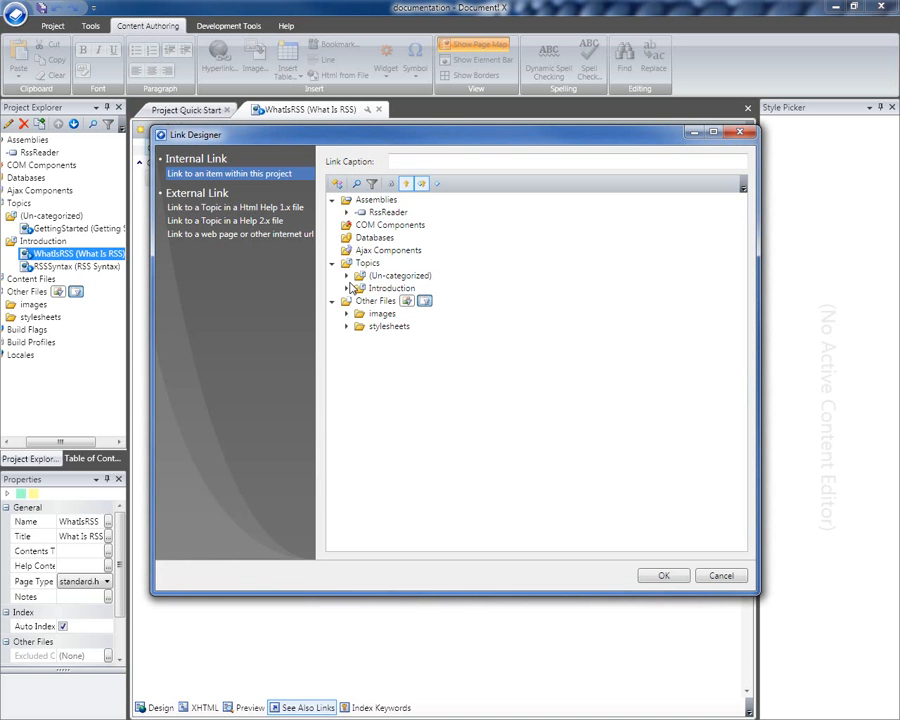
left_click(346, 275)
left_click(346, 300)
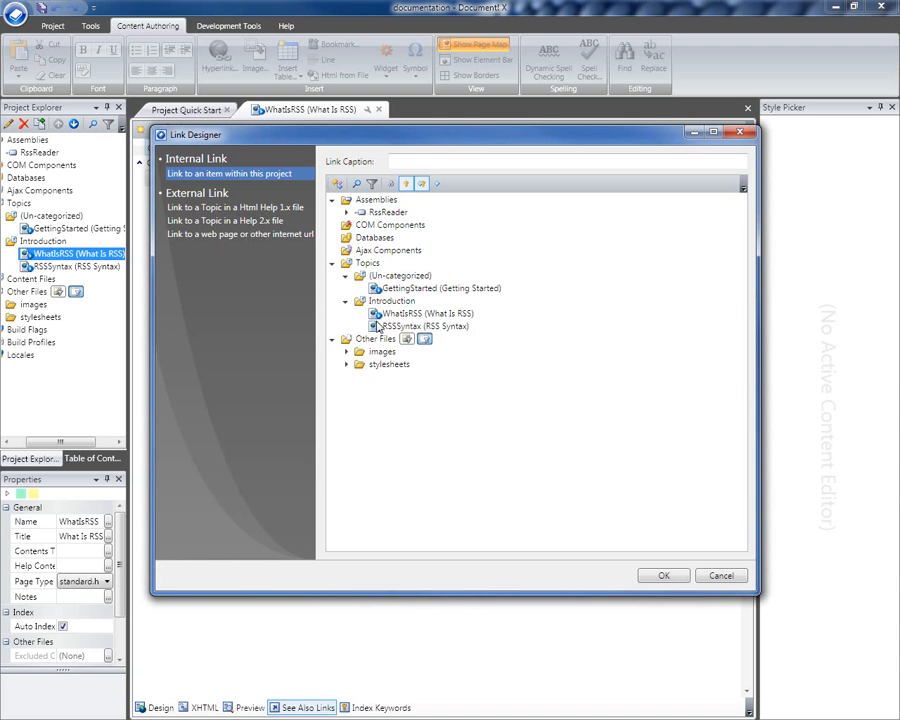
left_click(412, 325)
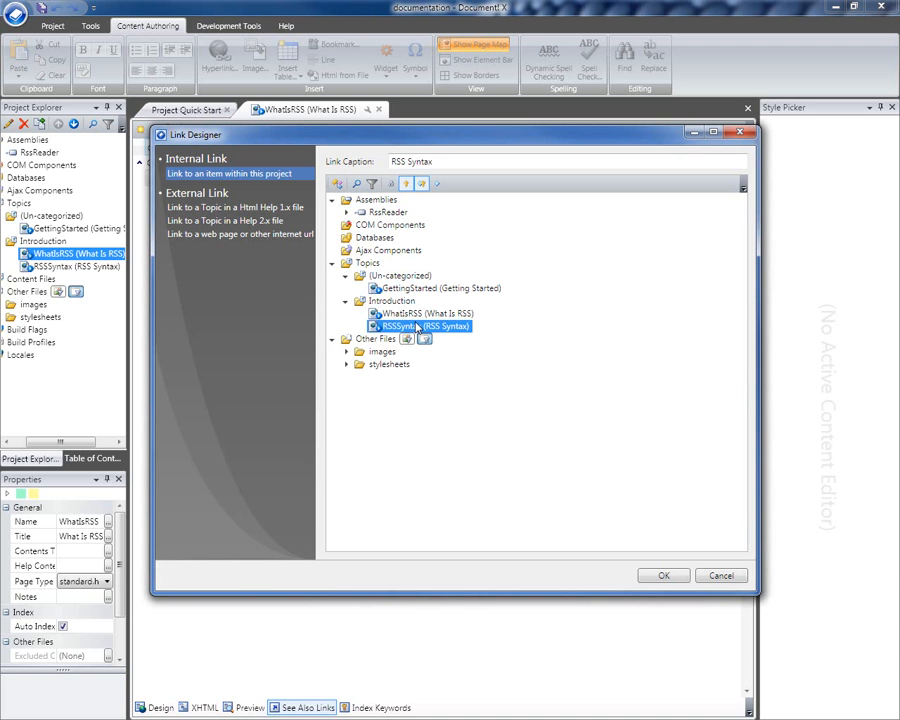
left_click(671, 579)
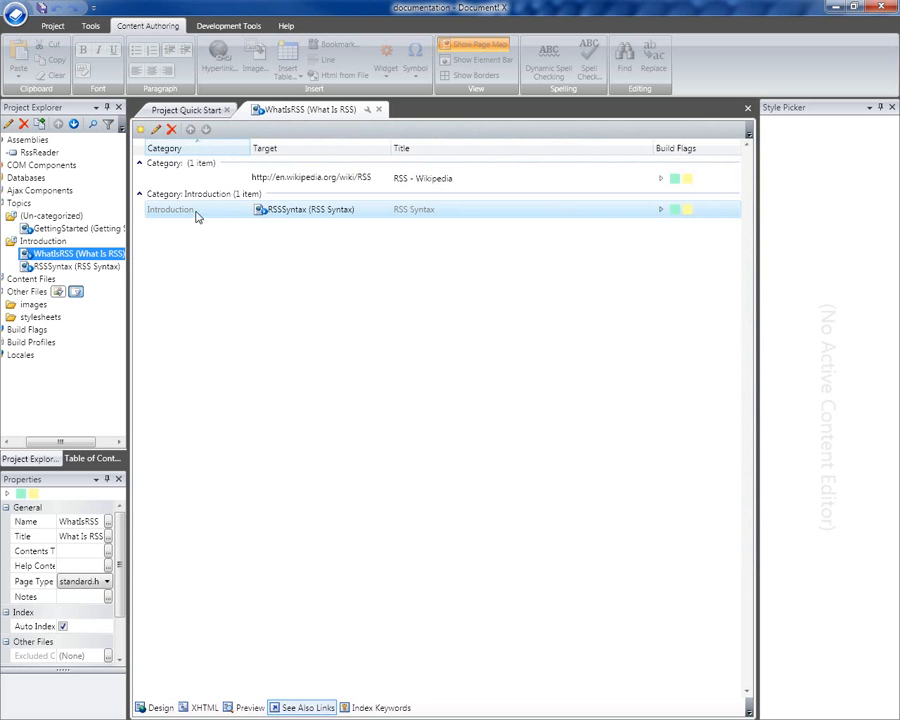
left_click(160, 708)
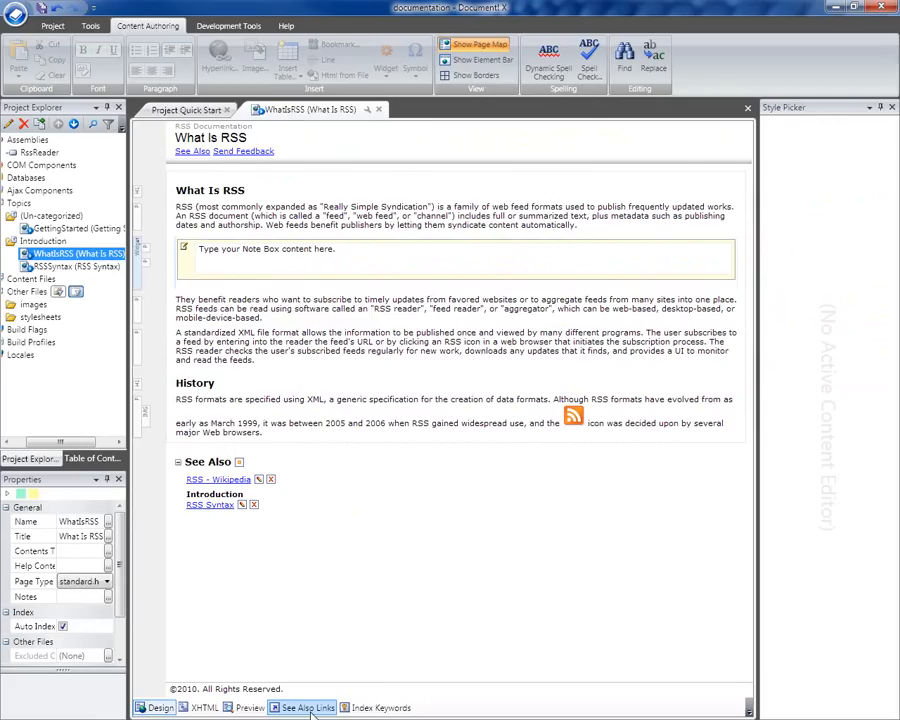
Step: Add the index keyword "Rss Explained" to the WhatIsRSS topic
left_click(310, 708)
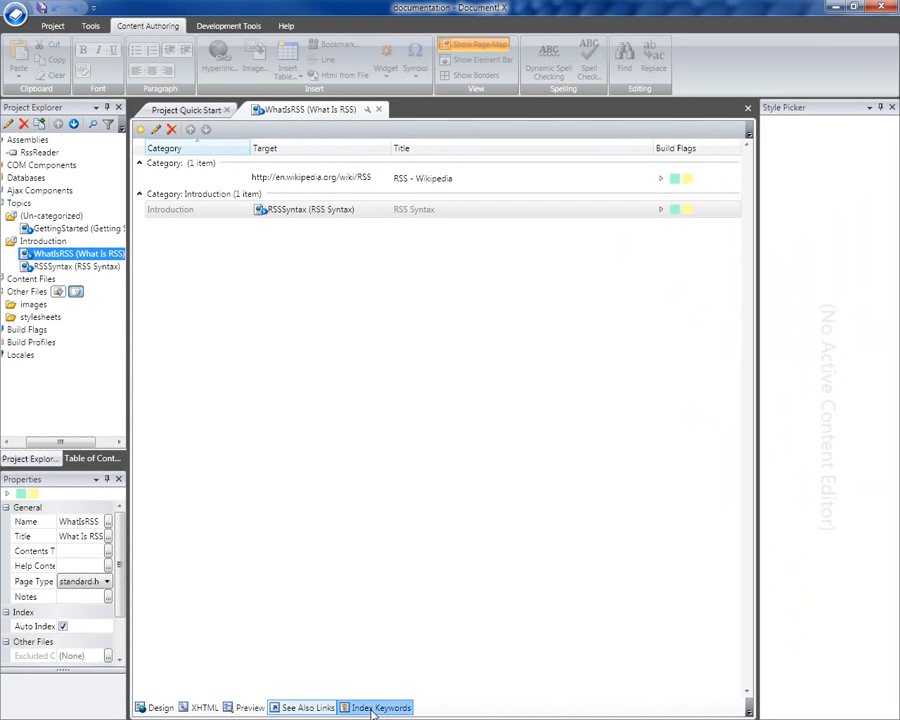
left_click(575, 697)
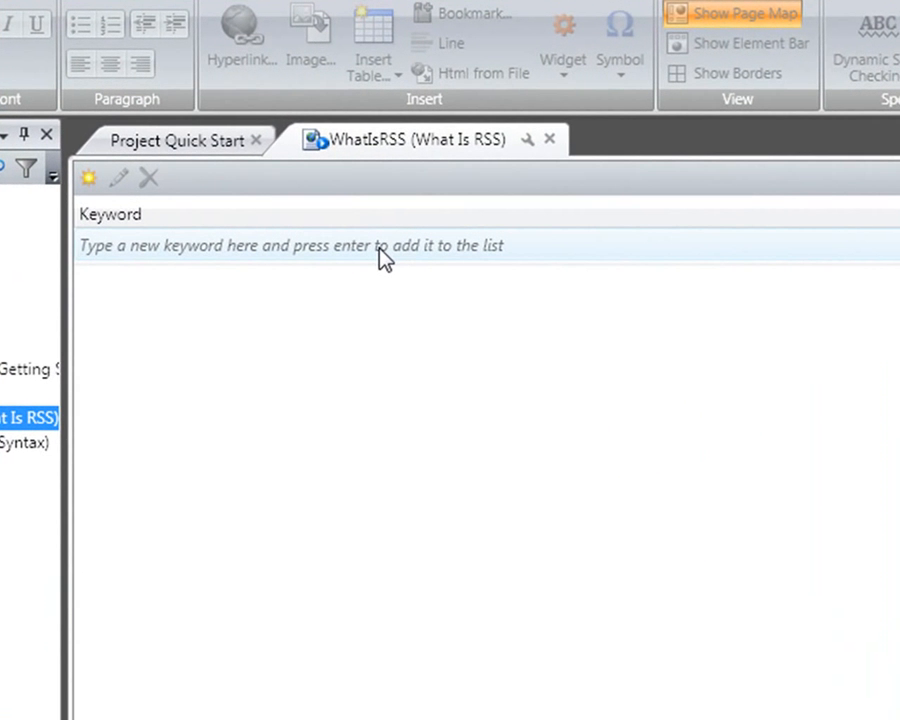
left_click(380, 249)
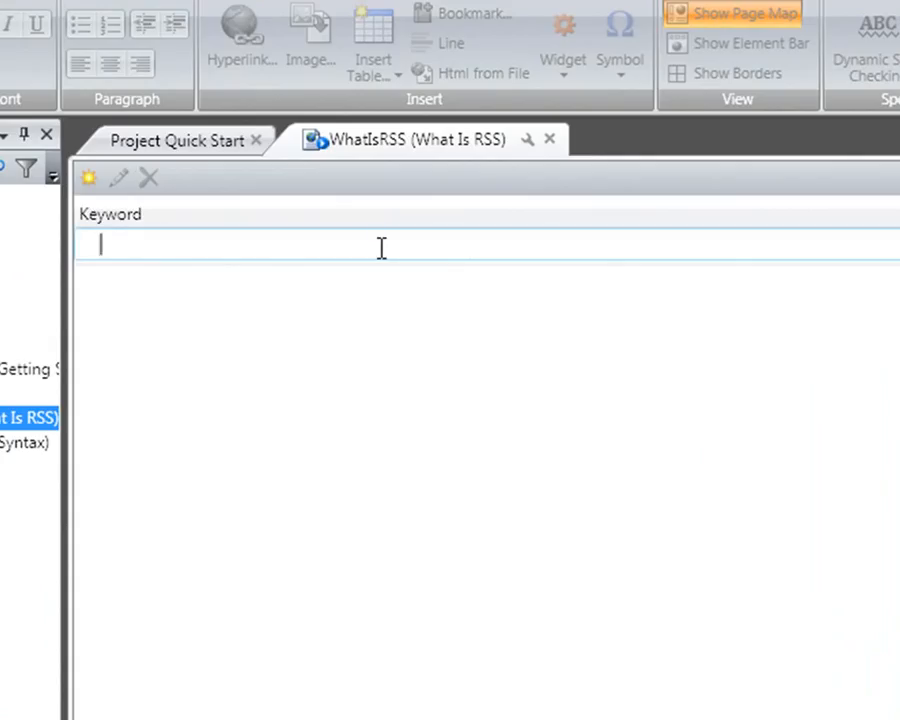
type("Rss ")
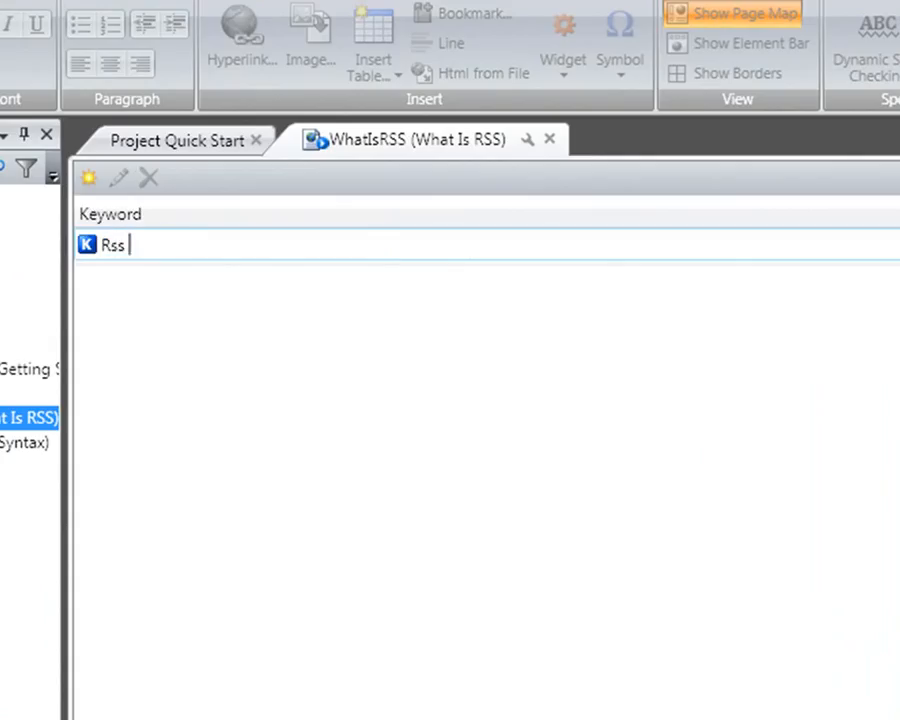
type("Explained")
key("Return")
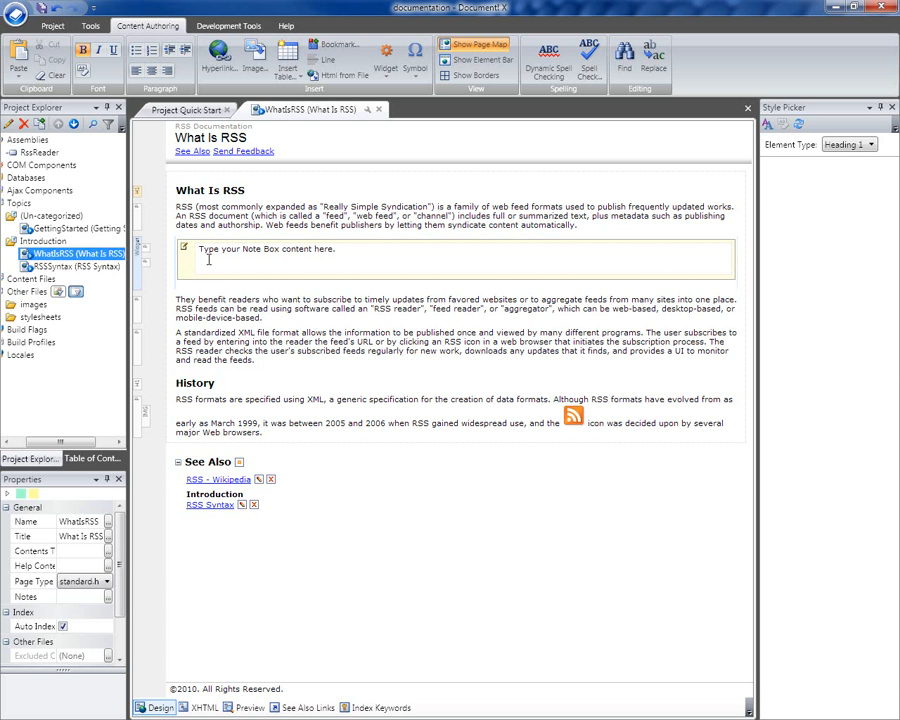
Step: Switch the WYSIWYG profile of the WhatIsRSS editor to 2010 Style
left_click(580, 225)
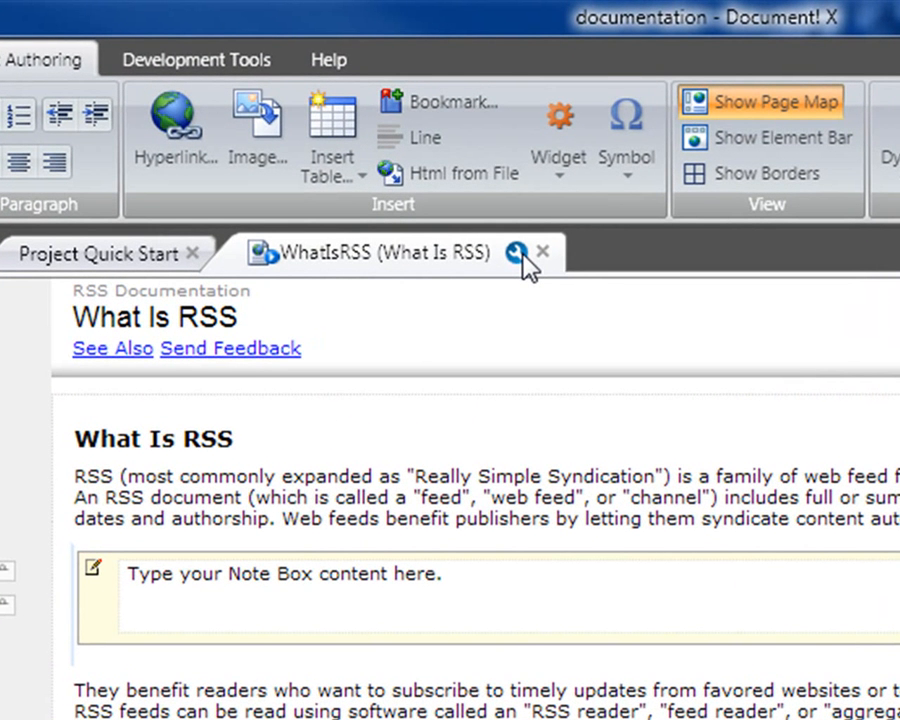
left_click(516, 253)
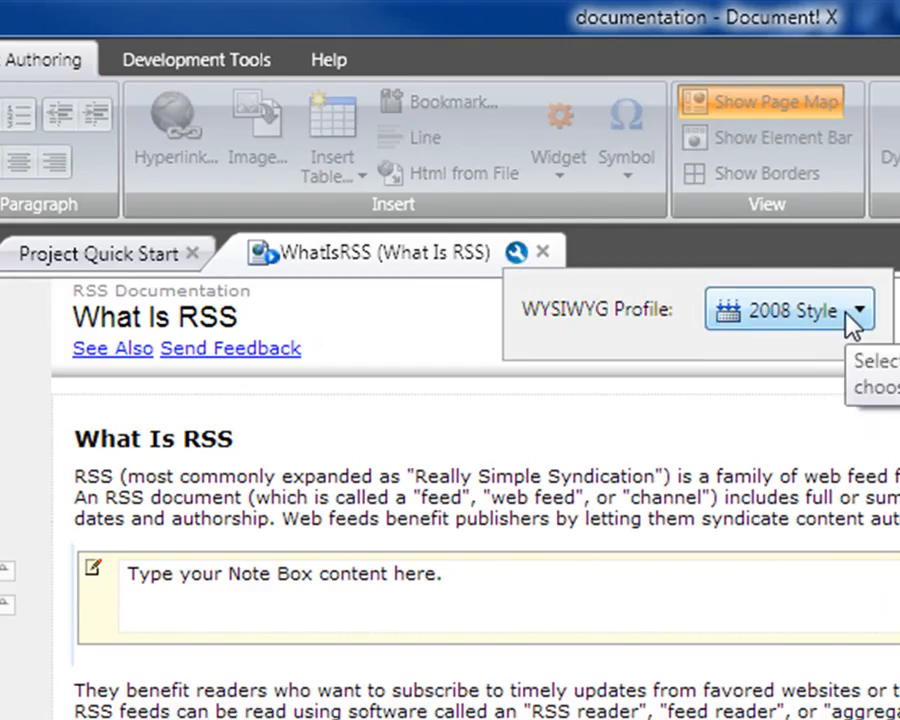
left_click(848, 314)
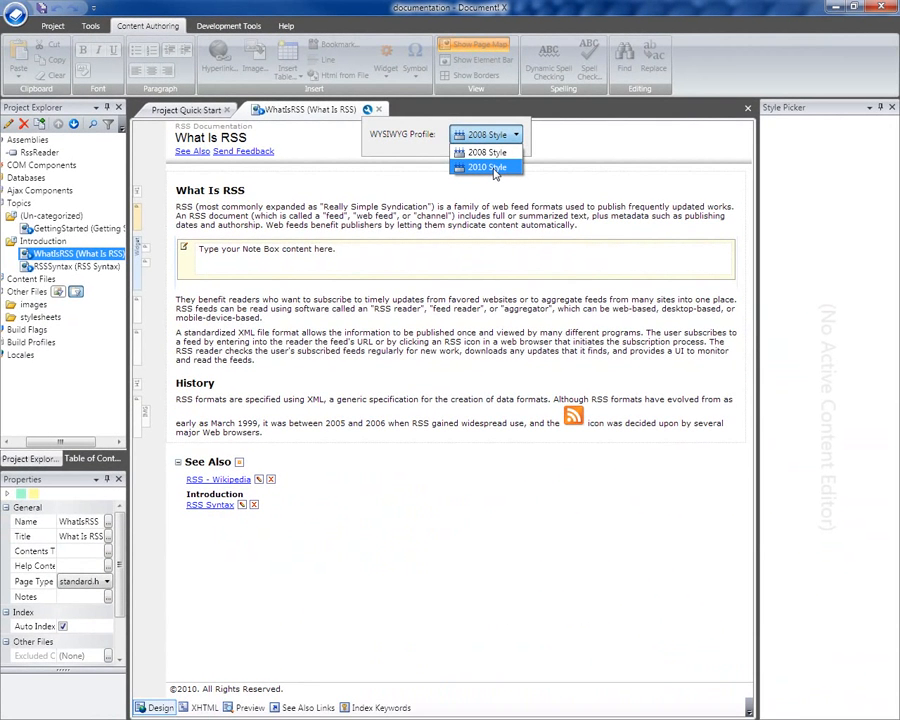
left_click(491, 167)
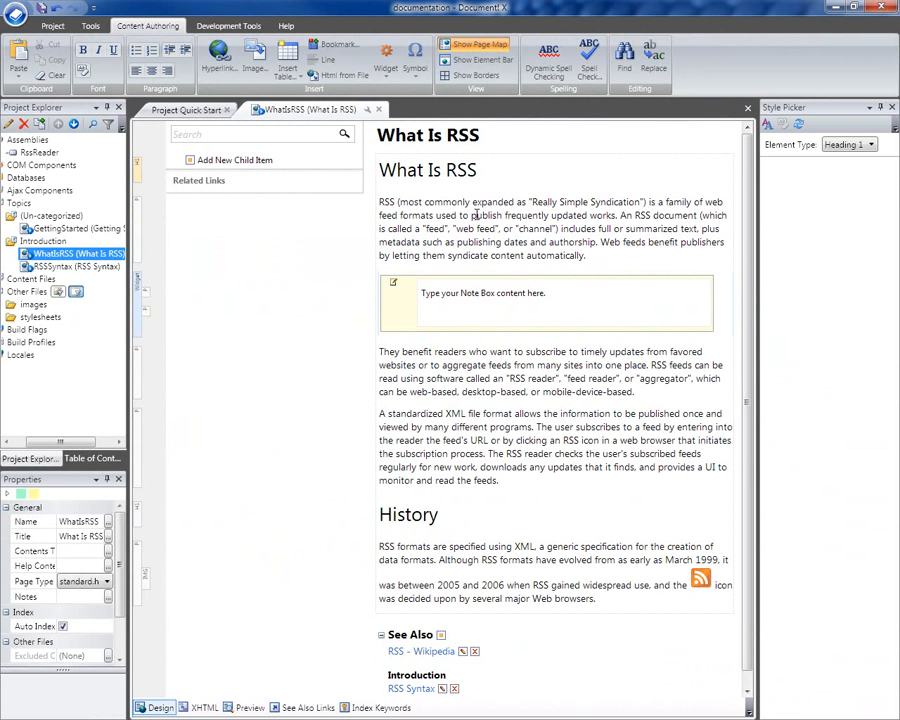
Step: Set the WhatIsRSS editor's WYSIWYG profile back to 2008 Style and return to the topic text
left_click(367, 110)
left_click(497, 142)
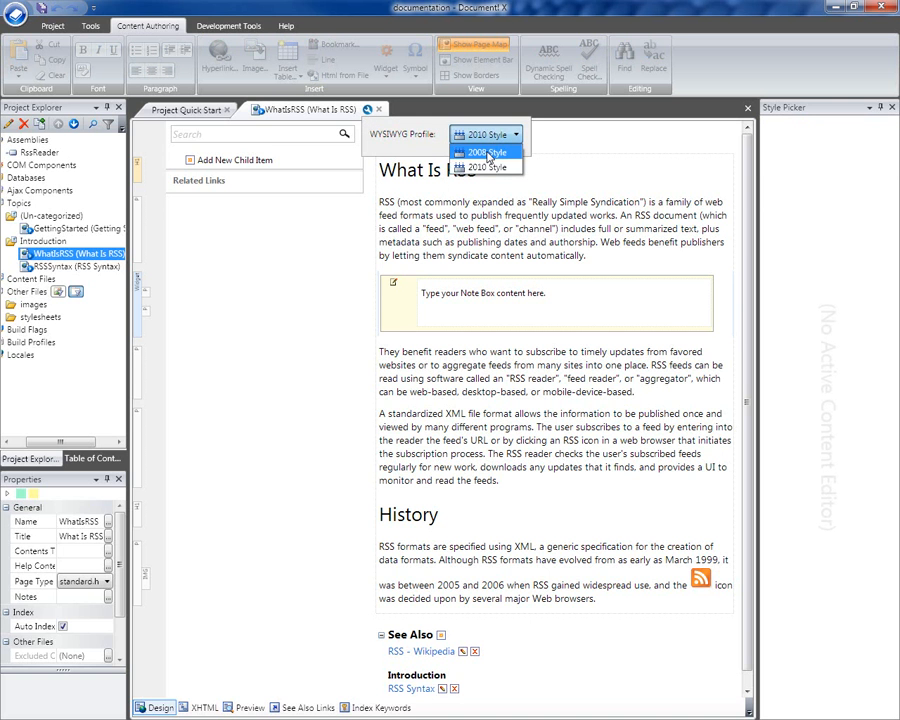
left_click(528, 152)
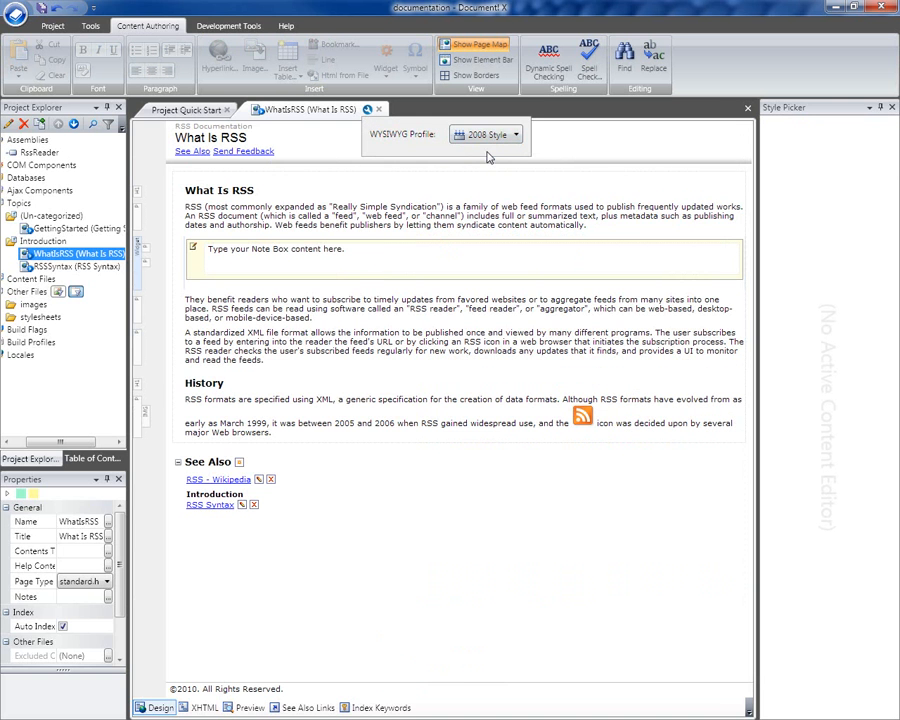
left_click(479, 206)
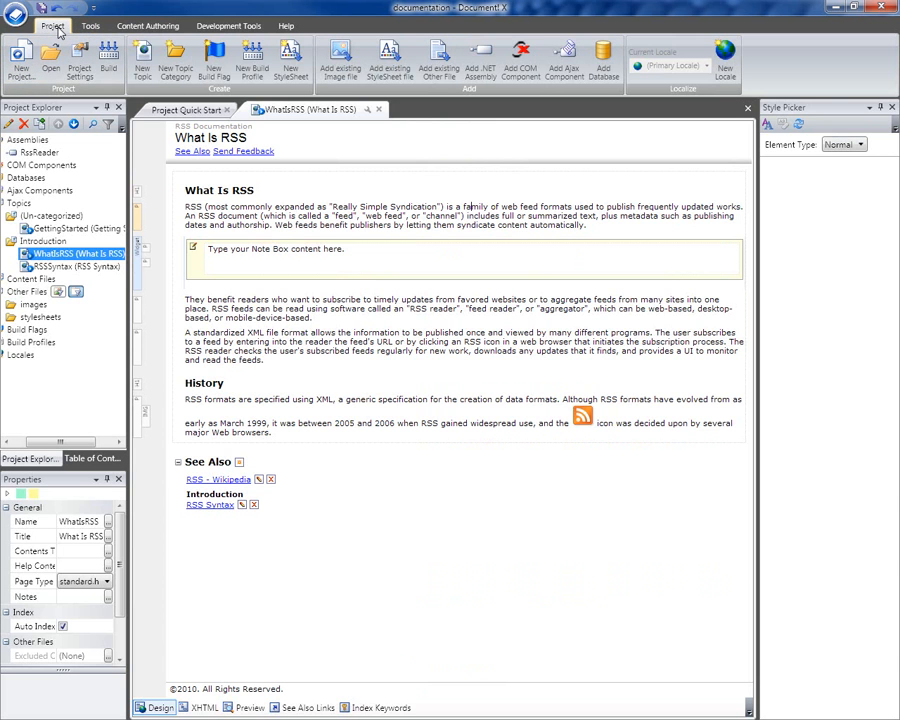
left_click(141, 30)
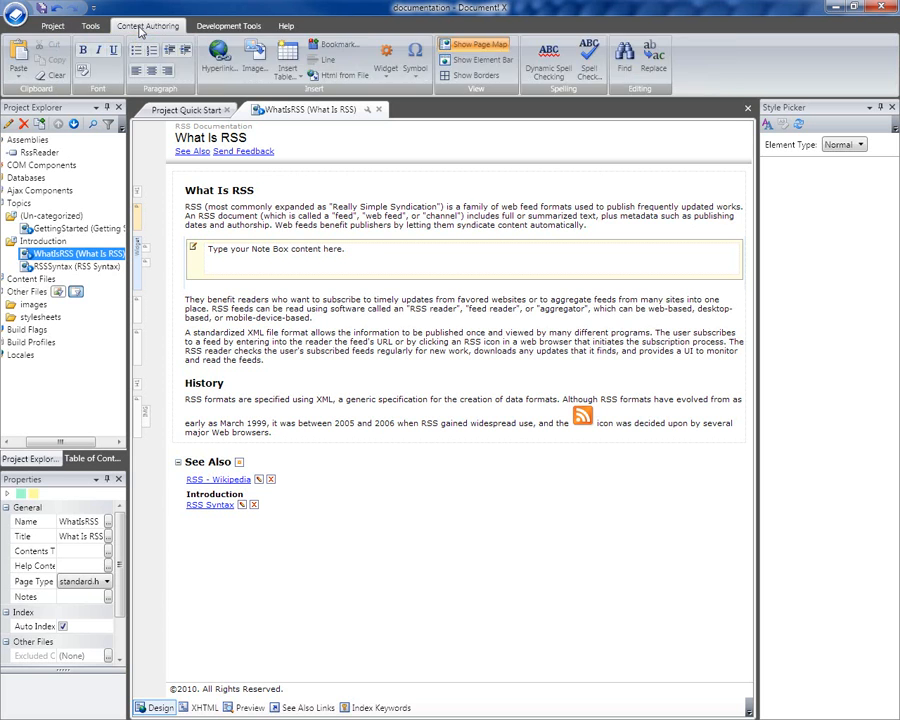